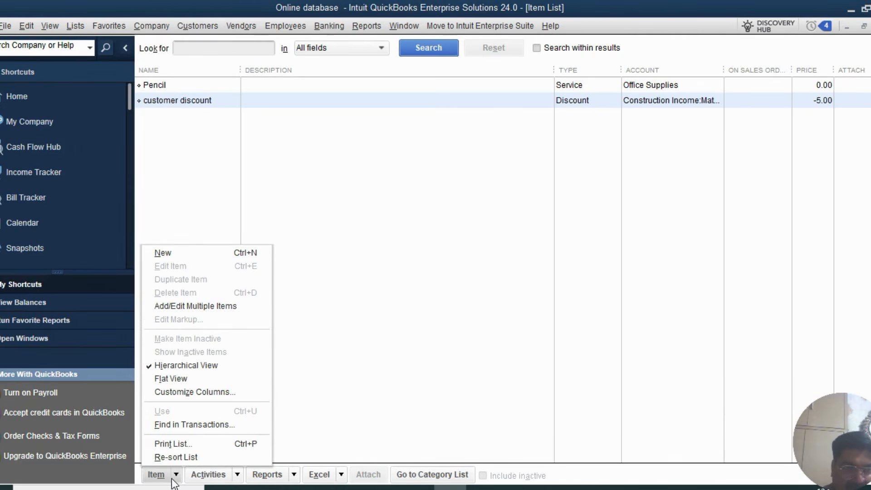
click(214, 253)
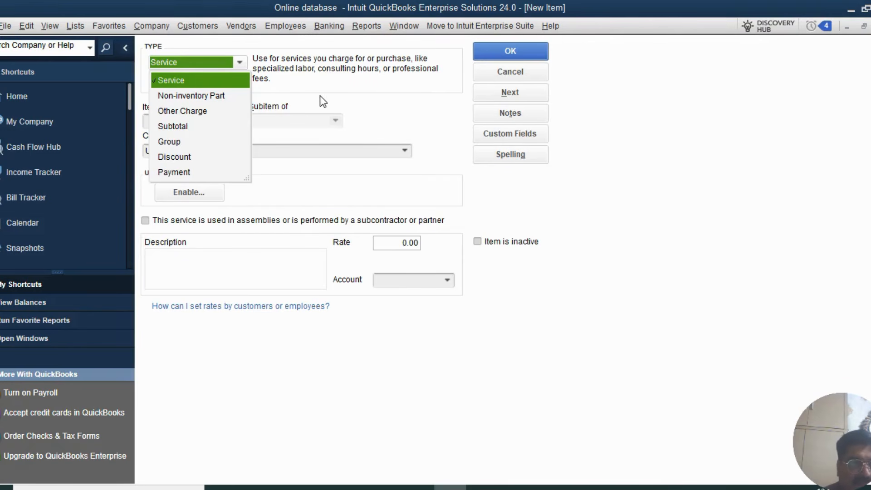
click(200, 97)
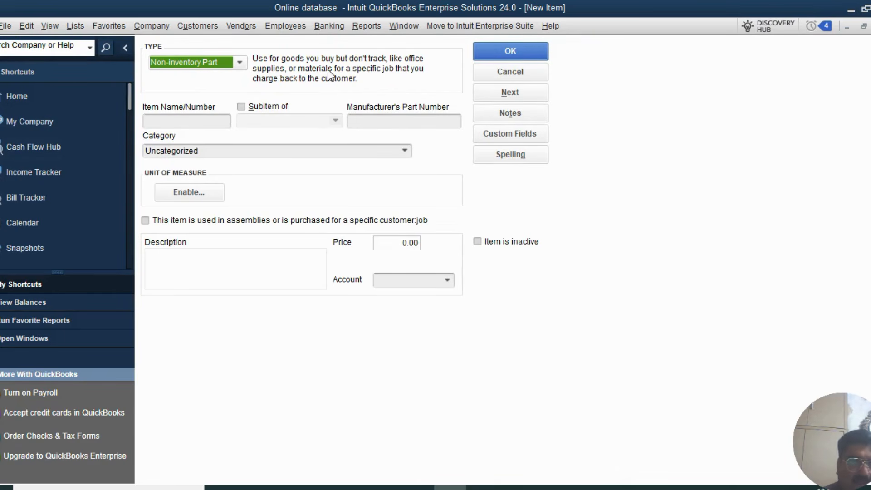
click(243, 65)
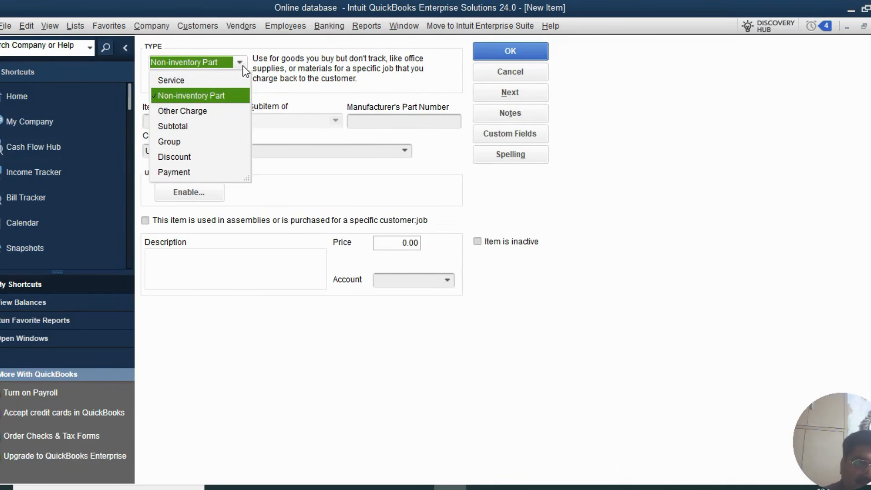
click(371, 62)
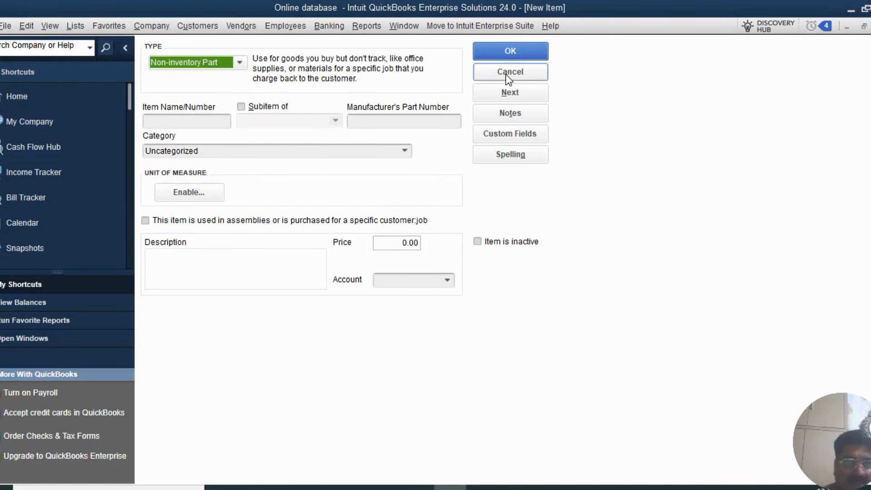
click(244, 63)
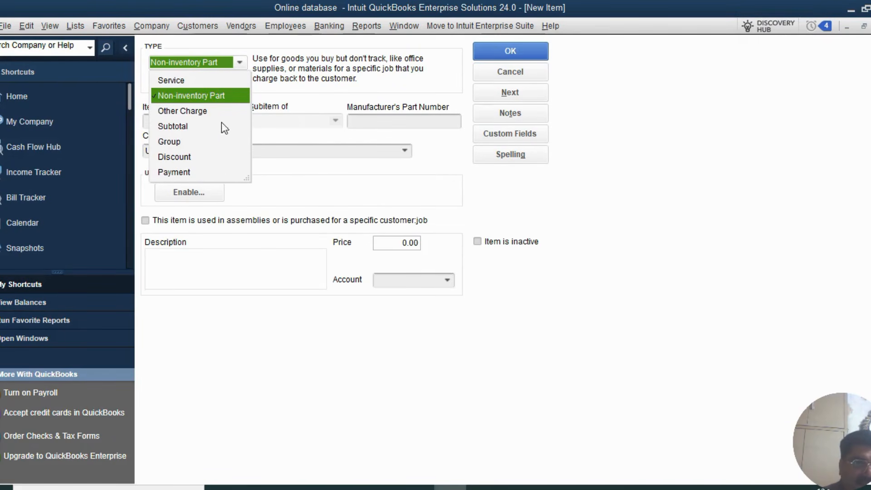
click(353, 70)
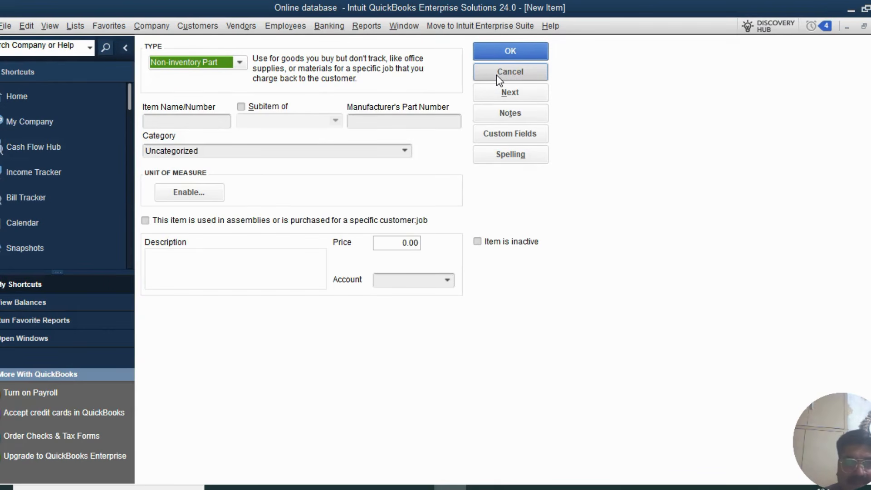
click(496, 76)
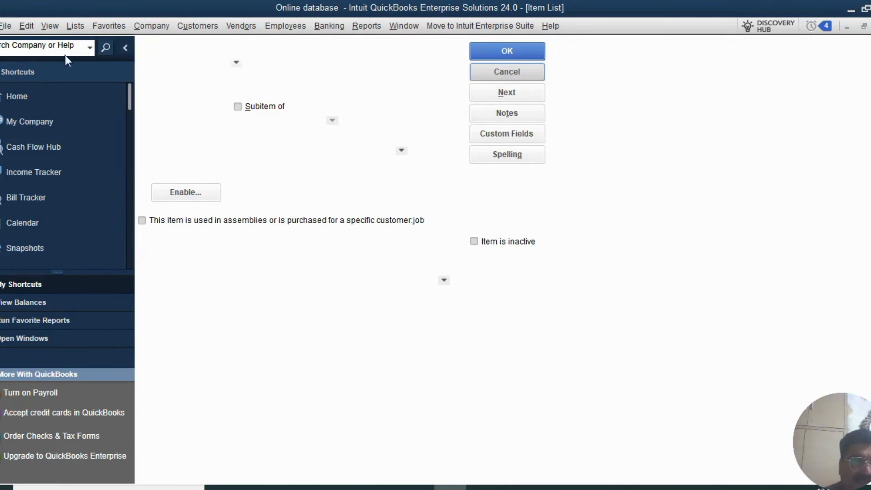
- Enable 'Inventory and purchase orders are active' in Items & Inventory company preferences and accept closing all windows
click(26, 30)
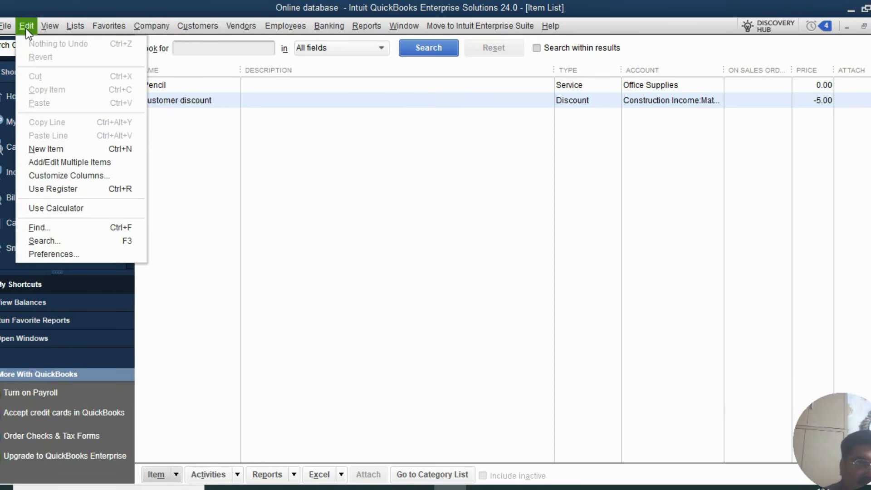
click(56, 254)
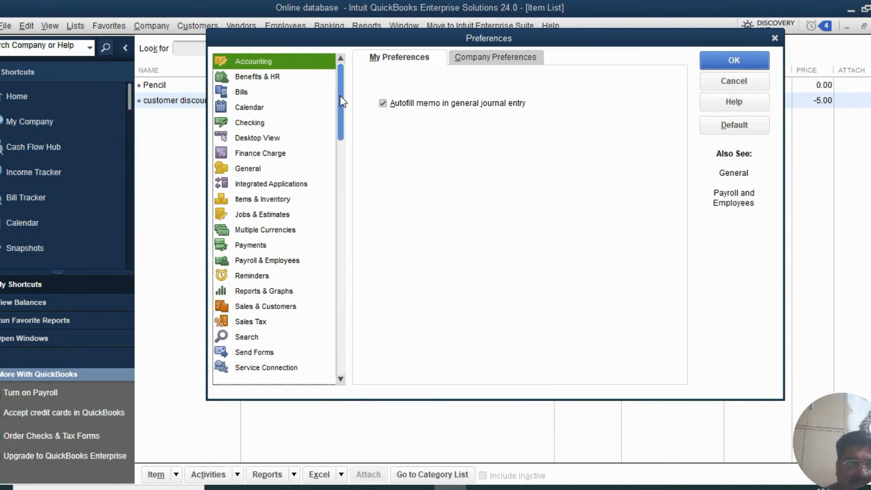
drag(489, 34, 419, 41)
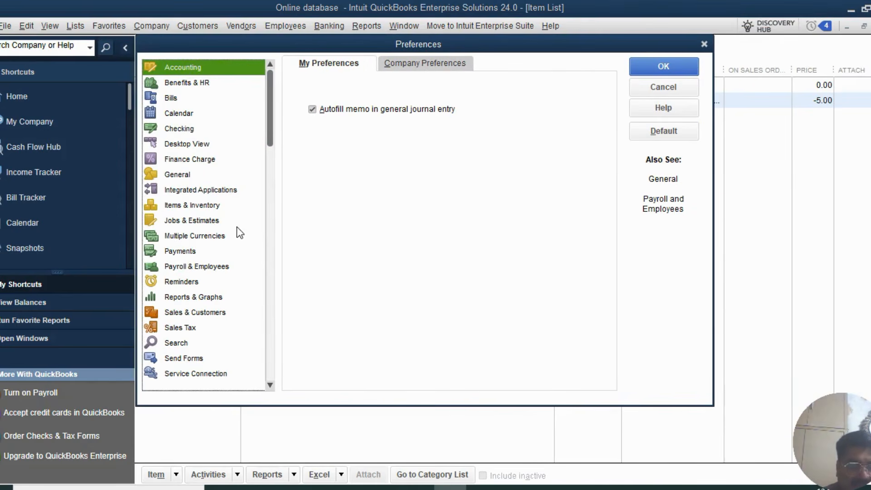
click(177, 205)
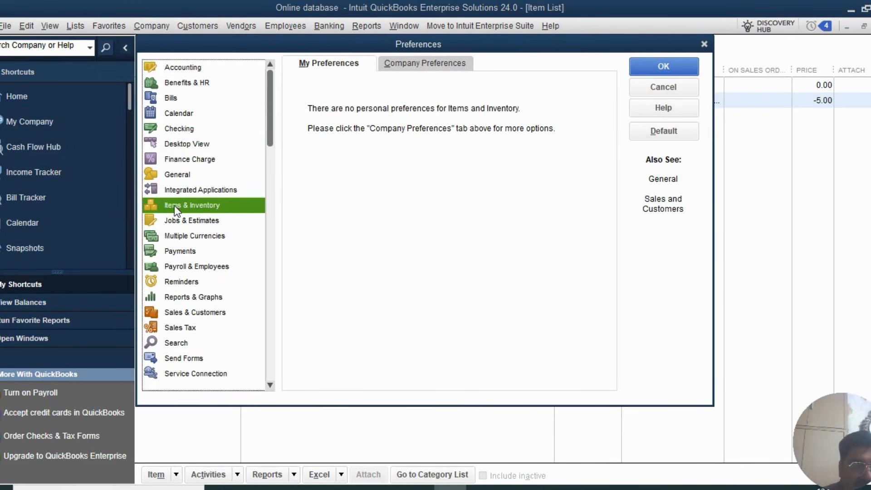
click(422, 65)
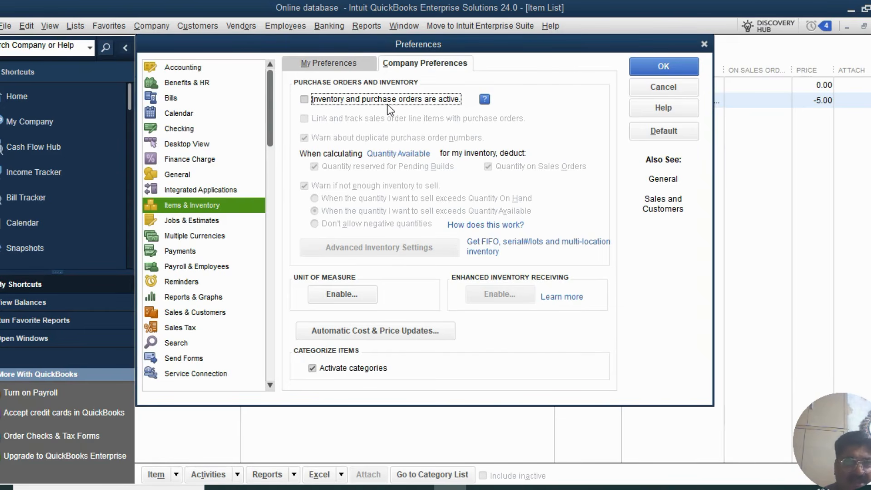
click(305, 99)
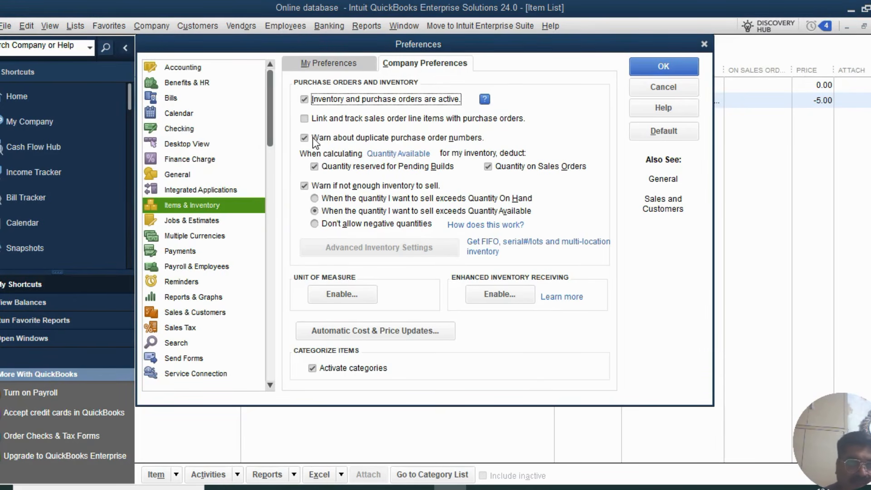
click(303, 101)
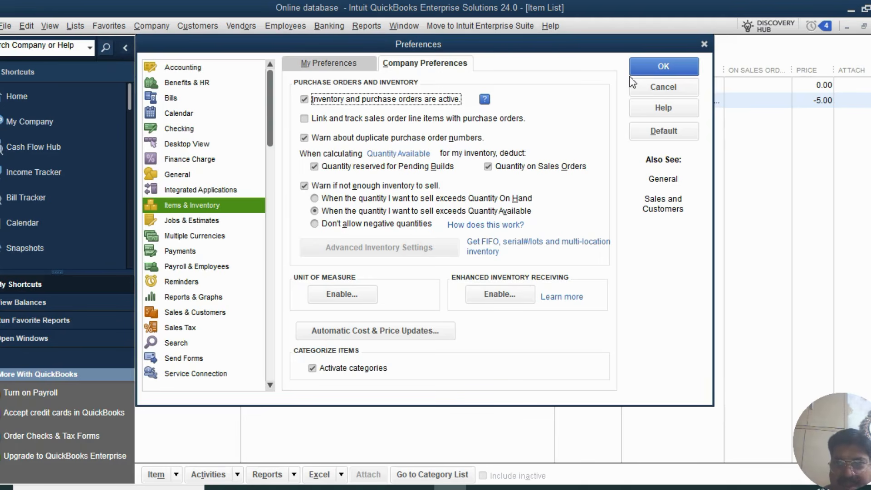
click(646, 67)
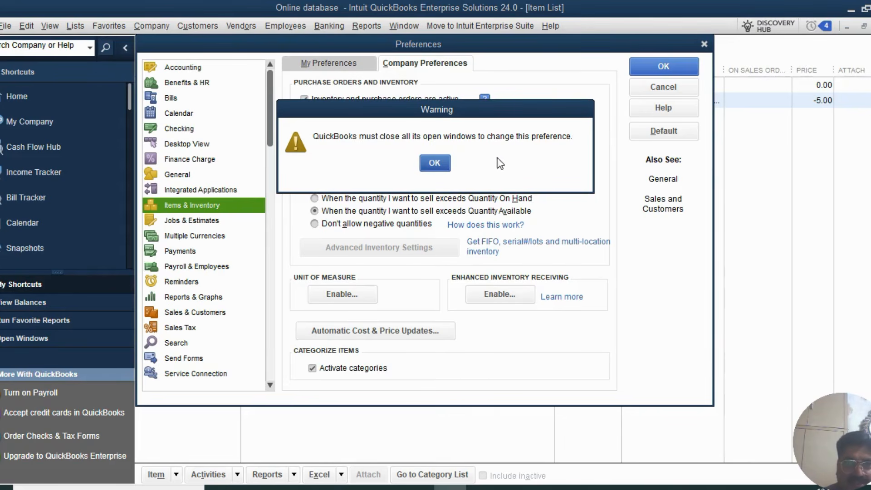
click(433, 164)
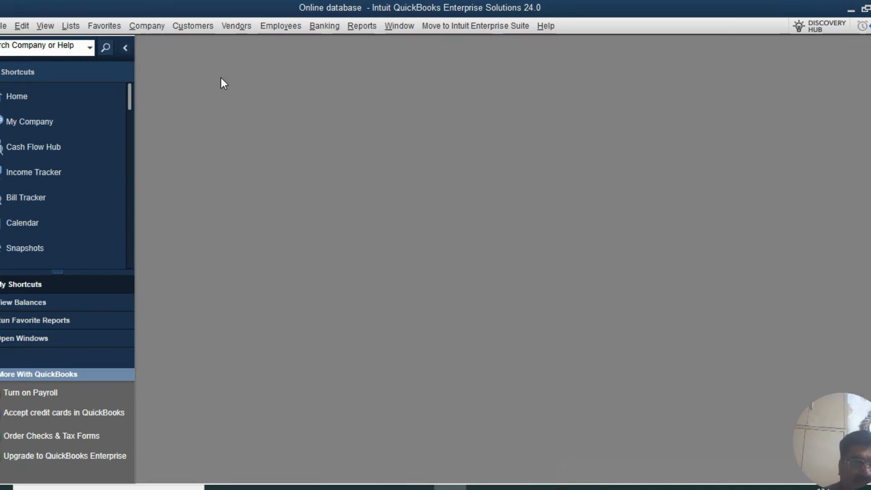
- Reopen the Item List and maximize it
click(70, 30)
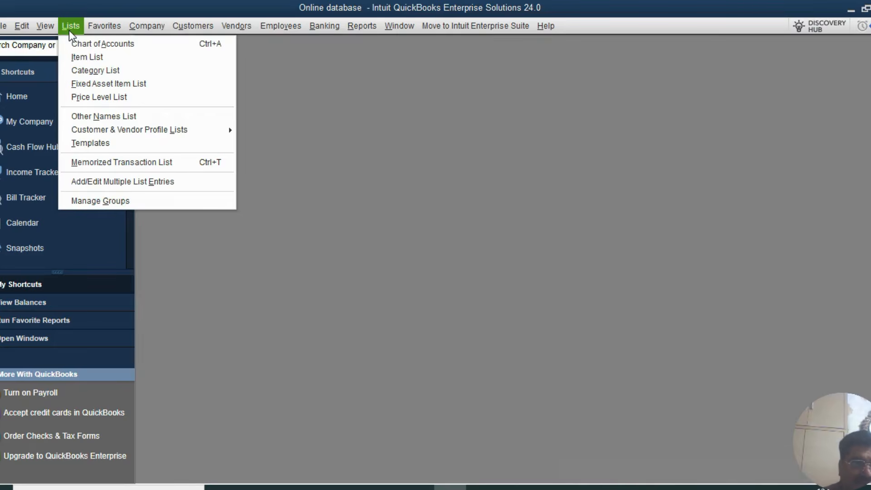
click(71, 56)
click(639, 159)
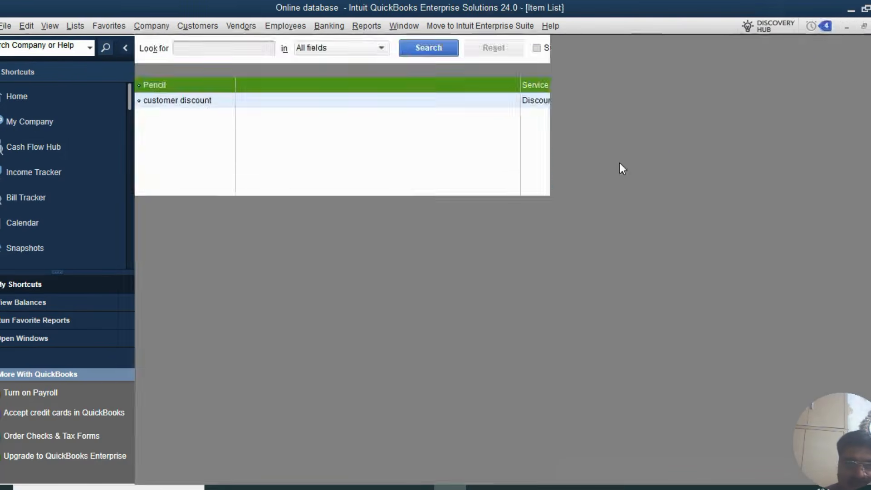
- Start a new item and set its type to Inventory Part
click(173, 474)
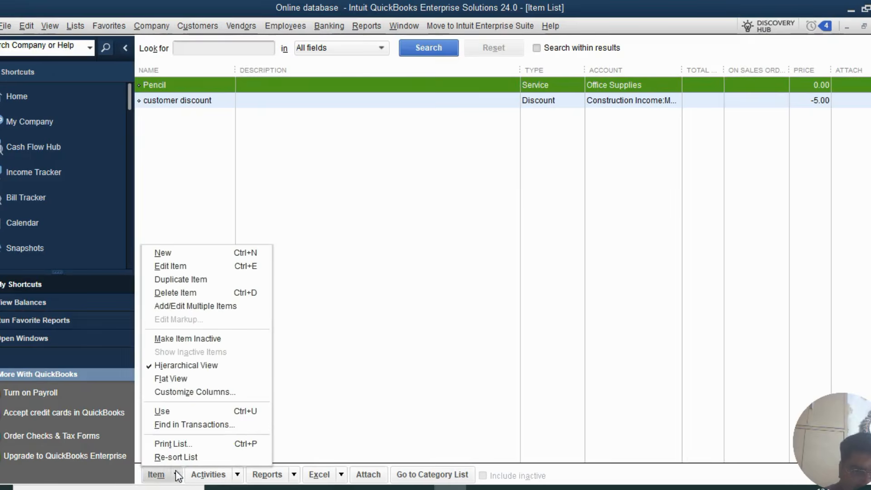
click(187, 253)
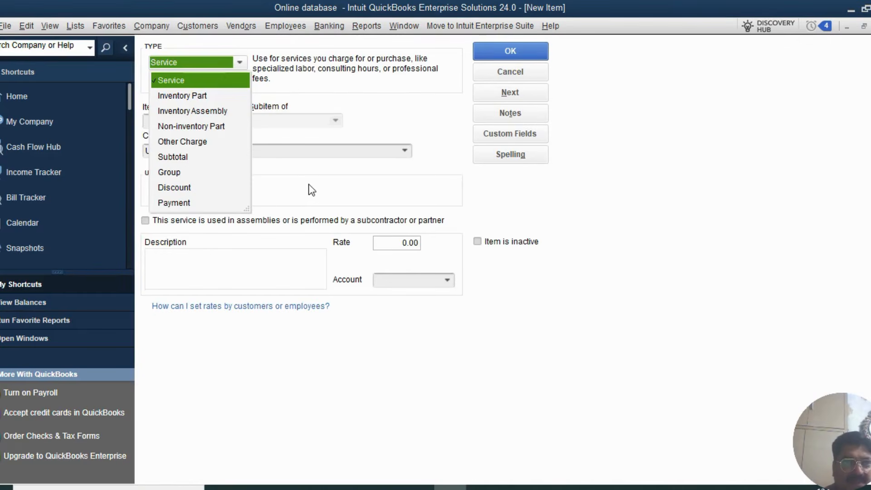
click(284, 78)
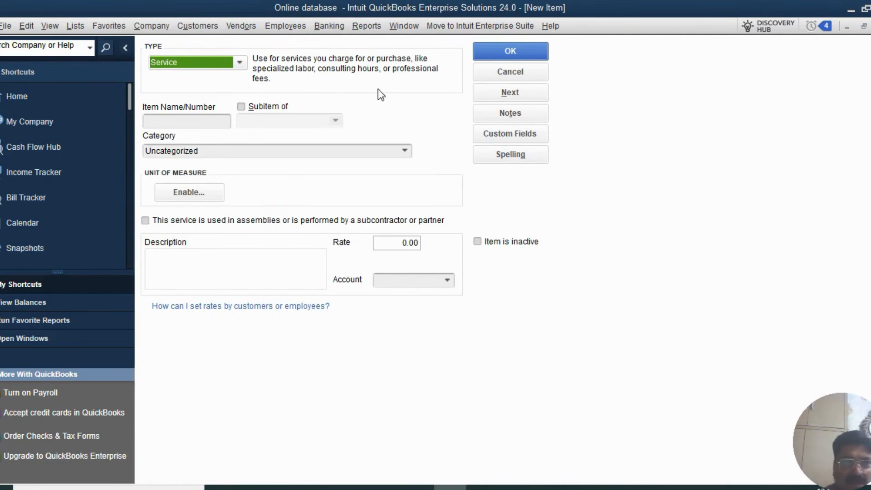
click(239, 62)
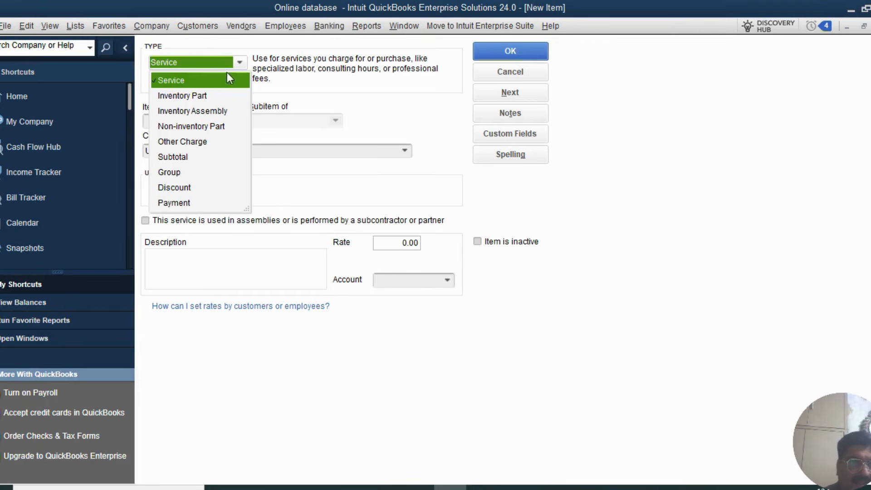
click(178, 98)
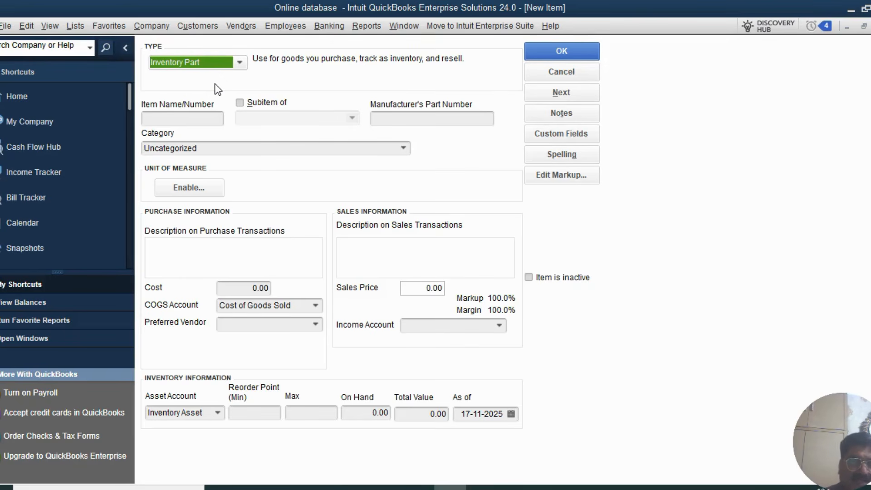
- Change the new item's type from Inventory Part to Non-inventory Part
click(240, 62)
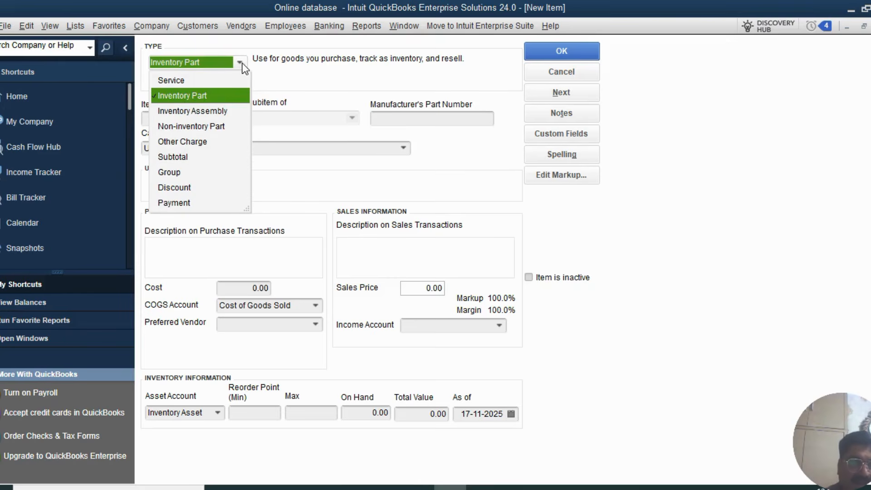
click(206, 127)
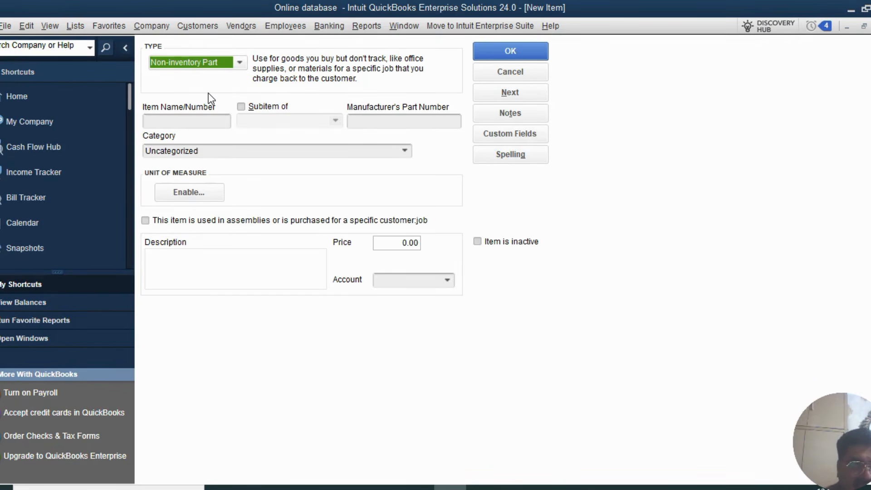
click(231, 67)
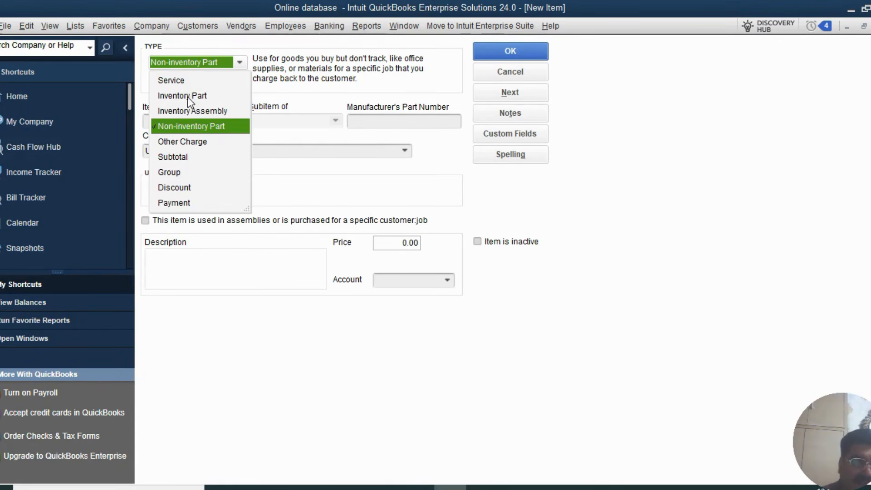
click(187, 96)
click(240, 63)
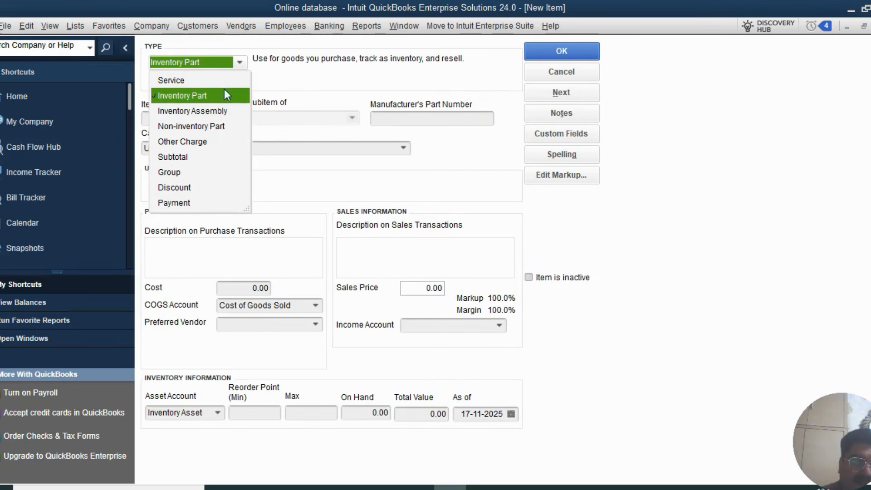
click(192, 127)
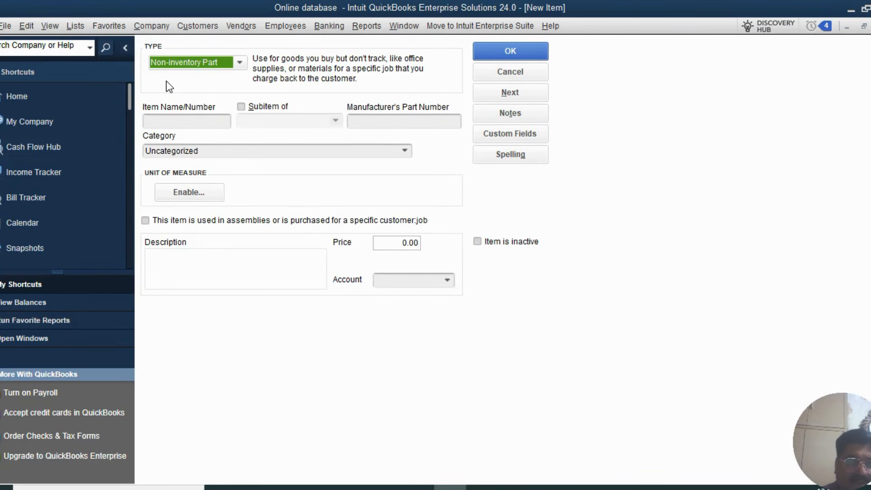
click(178, 120)
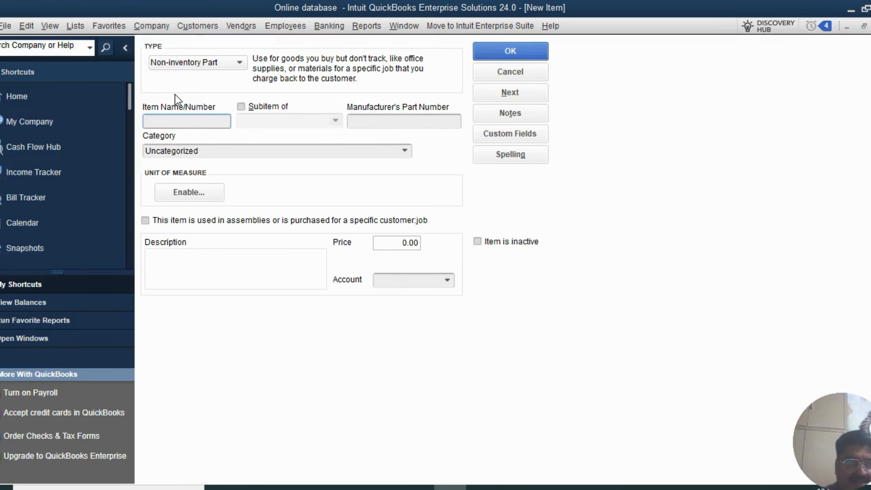
- Name the item 'power cable'
text(pow)
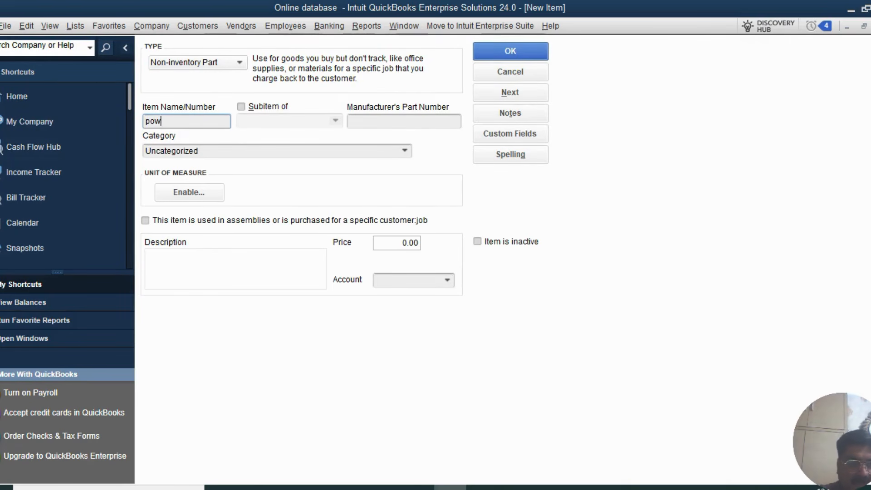
text(er cable)
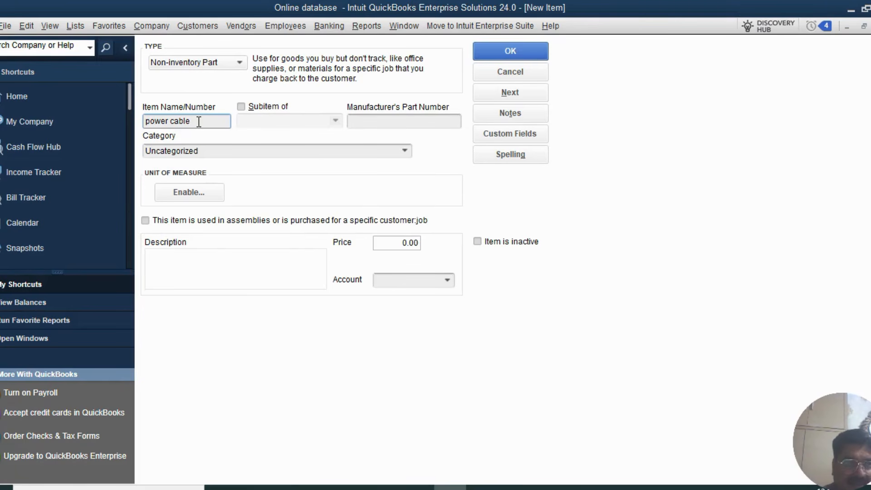
drag(202, 120, 142, 124)
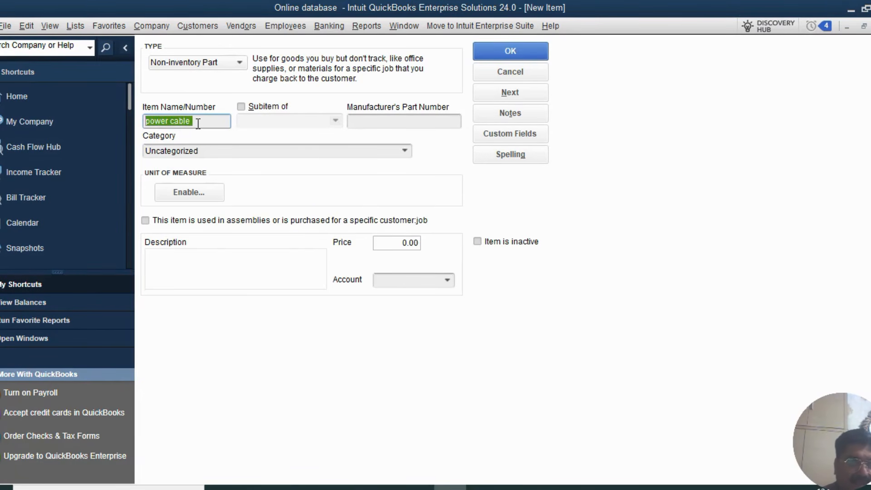
drag(198, 124, 145, 121)
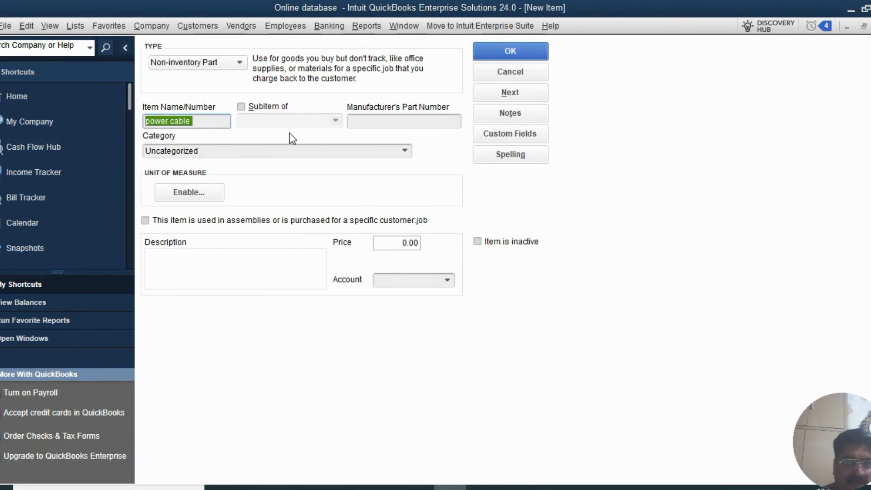
- Enter manufacturer's part number MAC24, leaving the category as Uncategorized
click(410, 120)
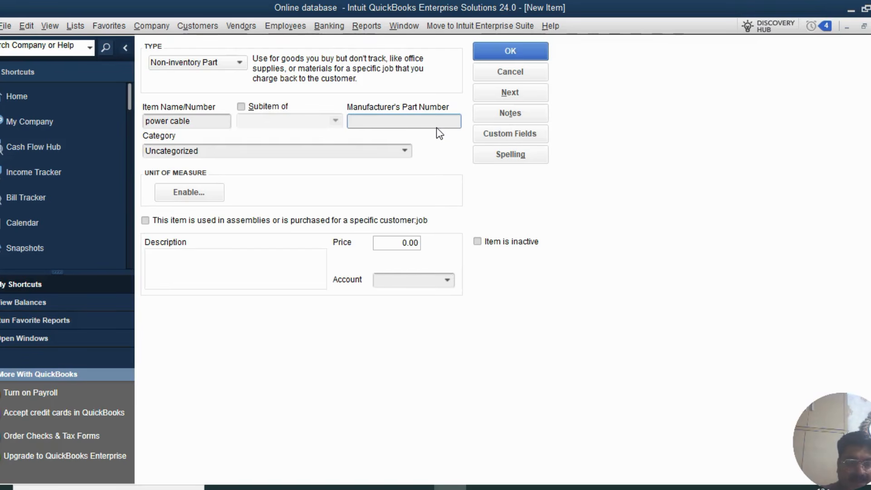
text(mac)
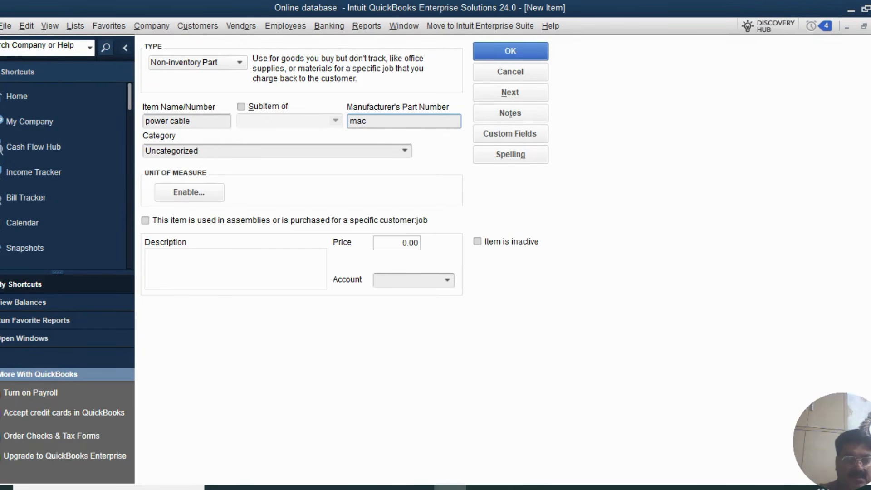
text( 24)
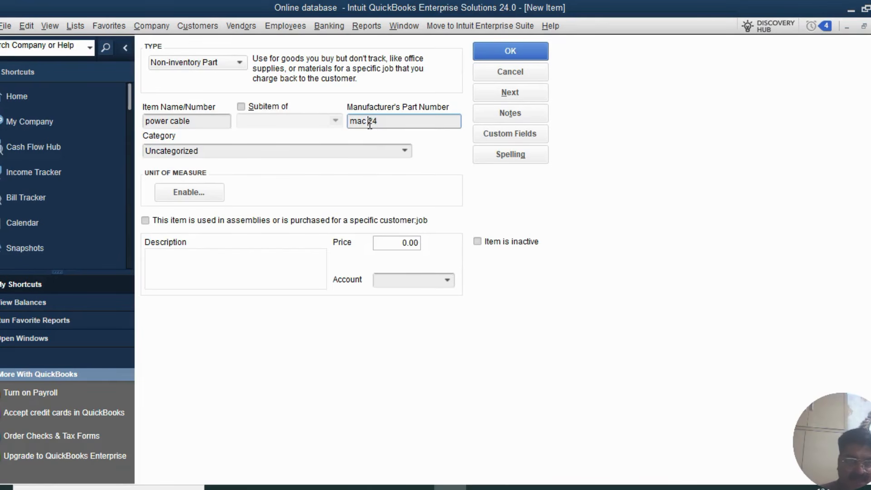
key(BackSpace)
key(Left)
key(Left)
key(BackSpace)
key(BackSpace)
key(BackSpace)
text(MAC)
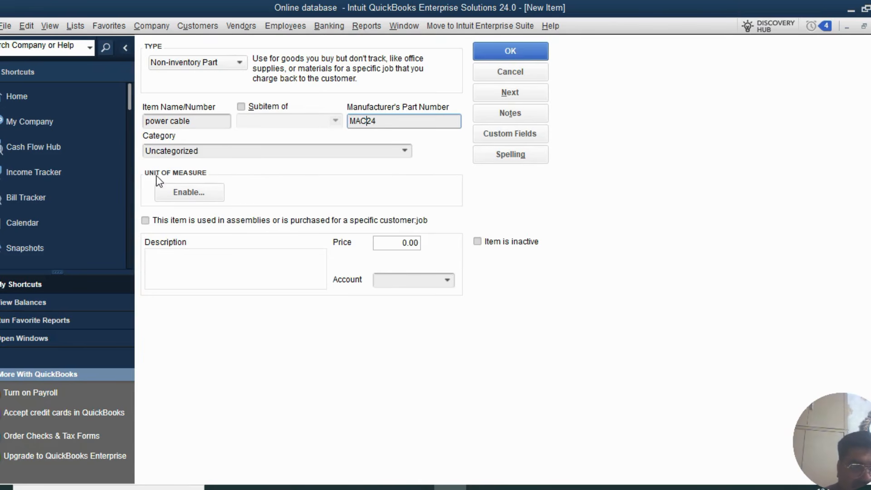
click(405, 150)
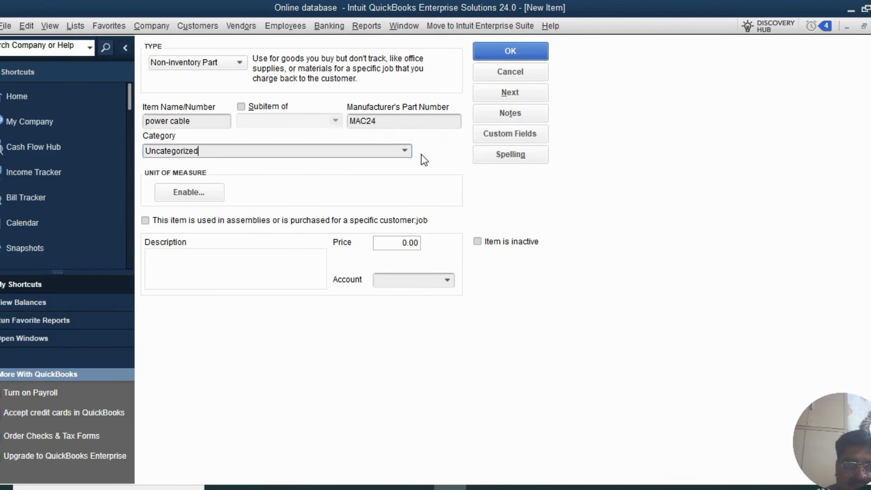
click(434, 145)
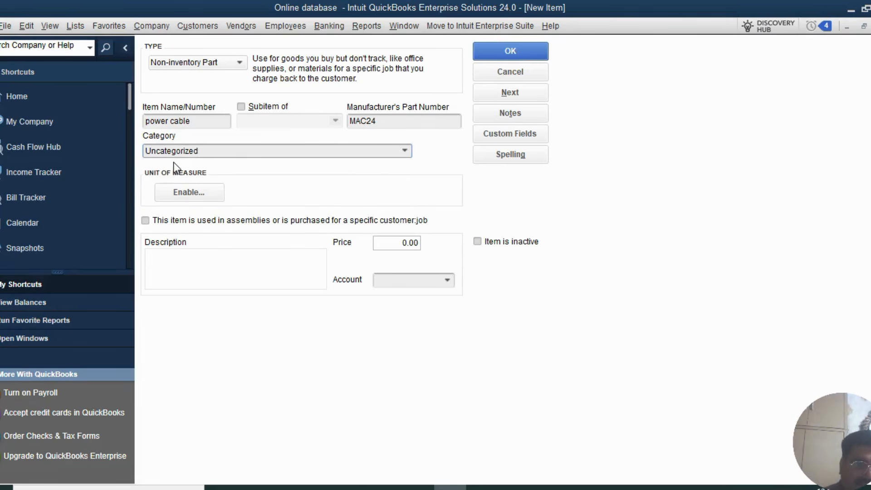
- Start adding a new item category, then cancel without creating one
click(404, 150)
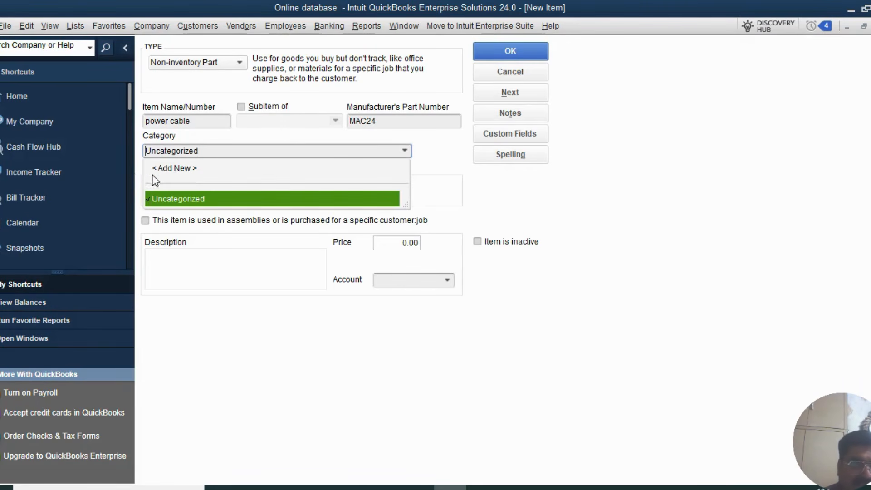
click(174, 168)
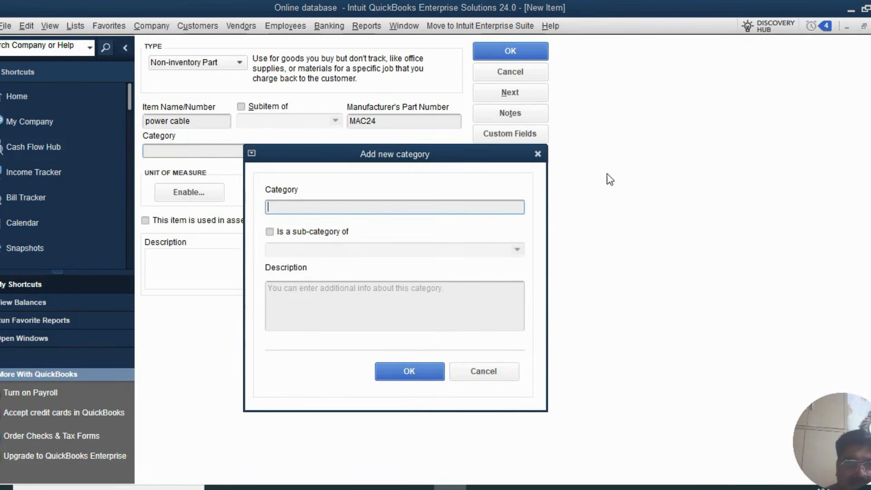
click(476, 374)
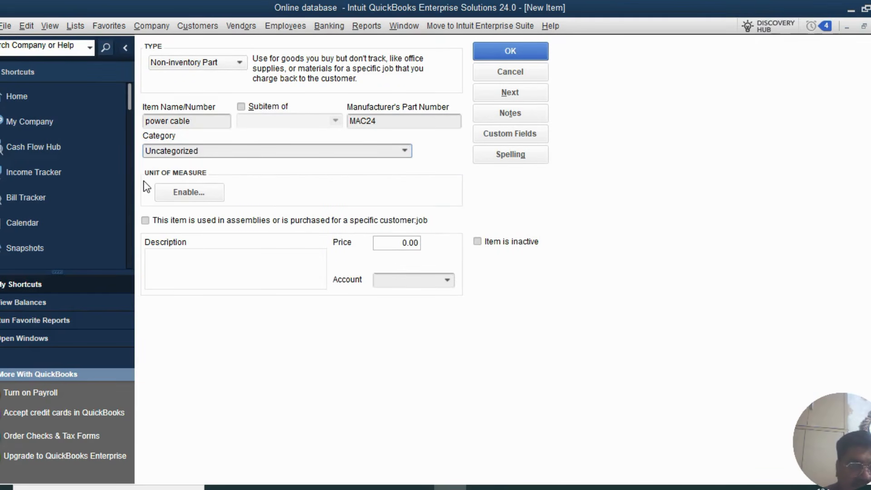
- Enable single unit of measure per item, using the Count type with unit Each (ea)
click(189, 192)
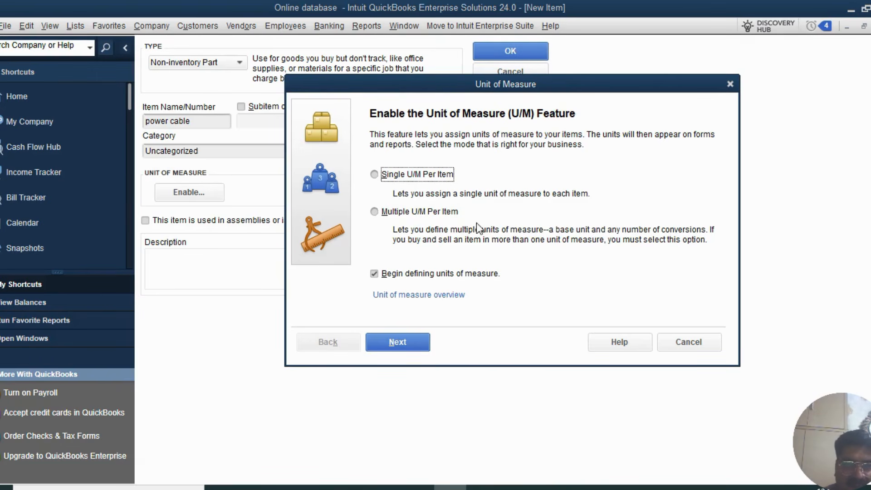
click(401, 345)
click(434, 163)
click(374, 175)
click(399, 341)
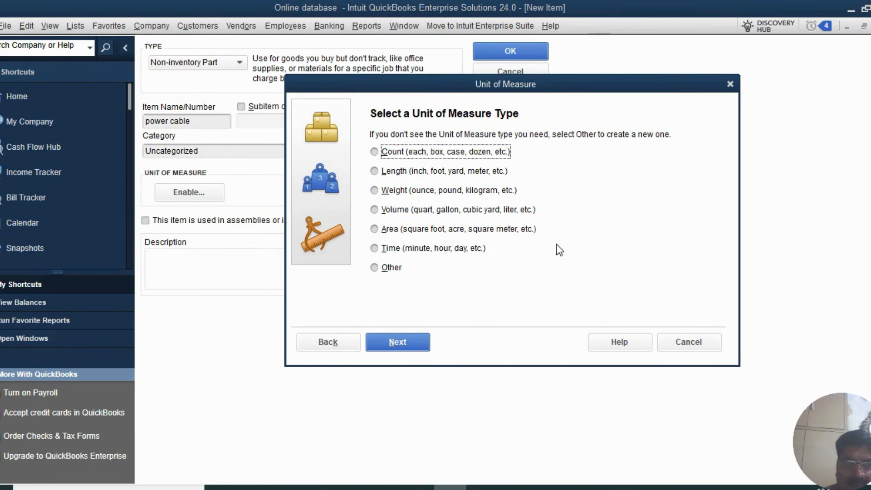
click(375, 153)
click(409, 343)
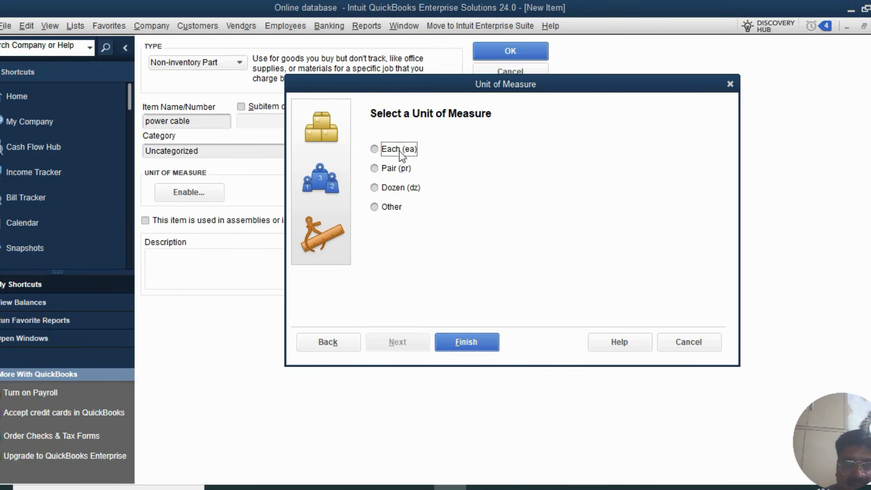
click(374, 148)
click(461, 345)
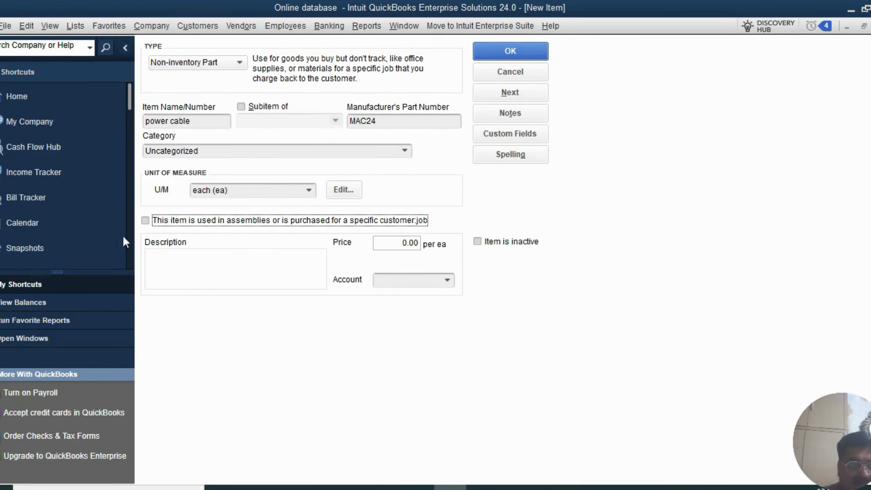
- Add separate purchase and sales details with the description 'power cable for mac laptop'
click(157, 222)
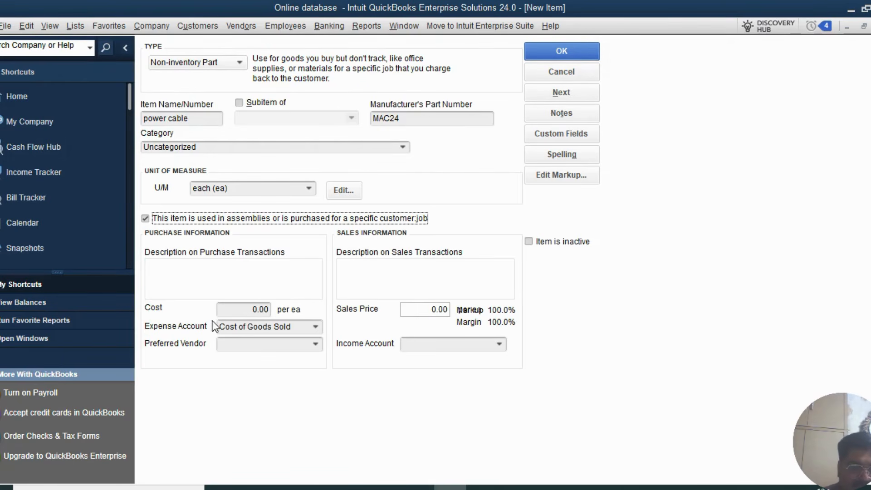
click(186, 277)
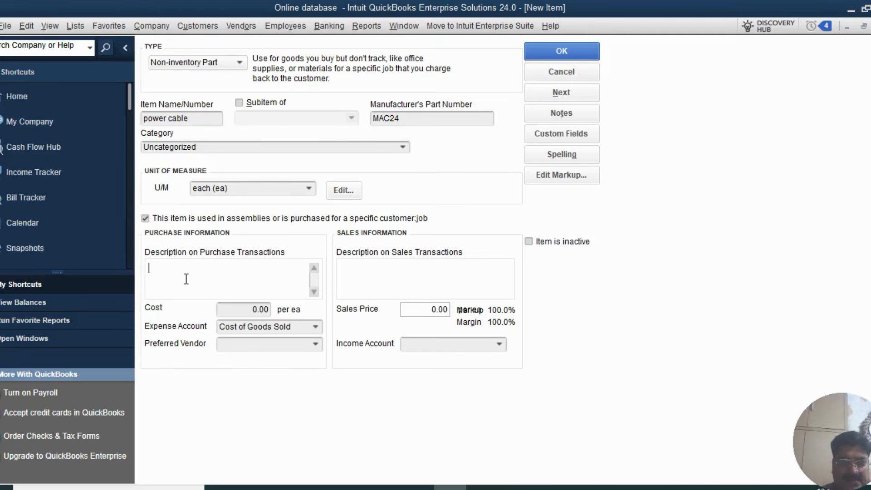
text(power ca)
text(ble)
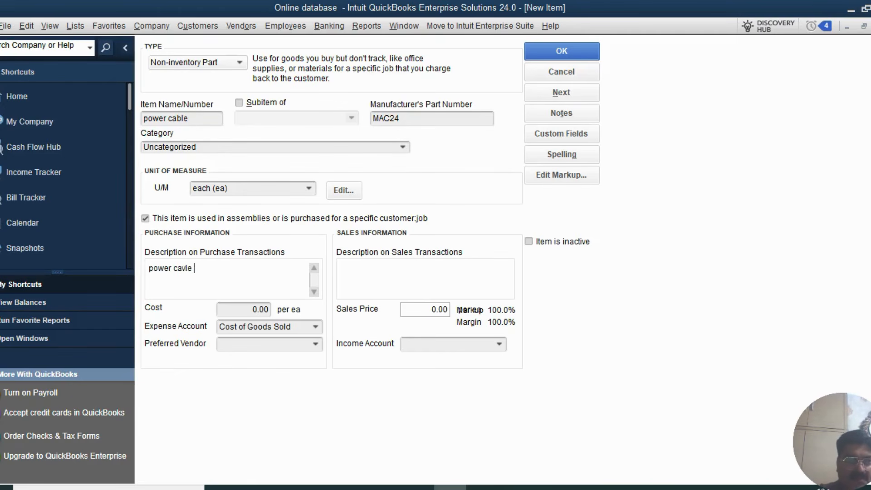
key(BackSpace)
key(BackSpace)
key(BackSpace)
text(ble for mac)
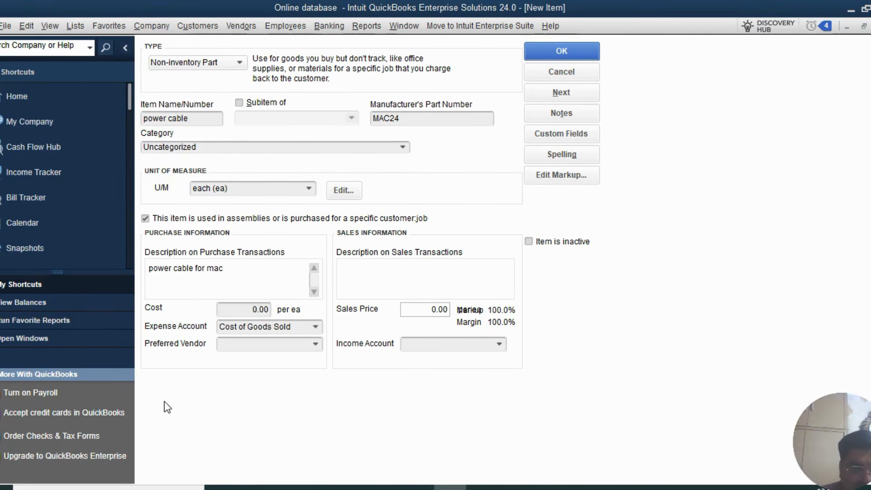
text( laptop)
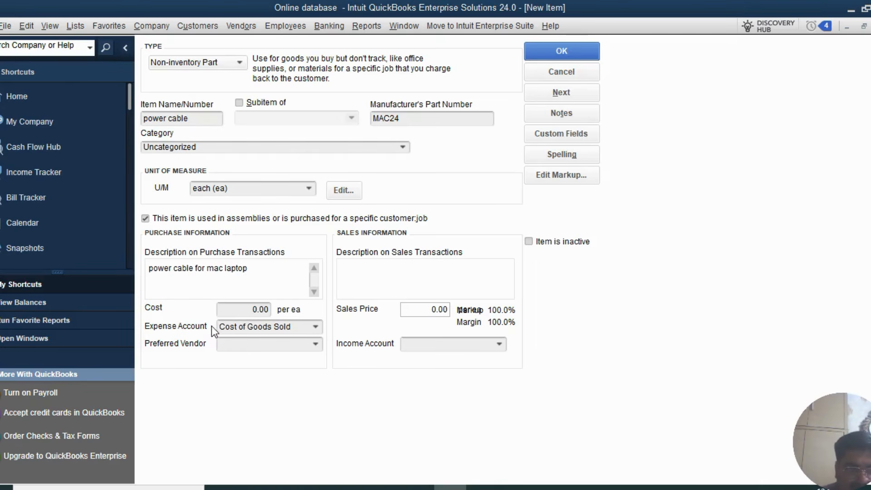
- Set the item's purchase cost to 50.00 per ea
key(Tab)
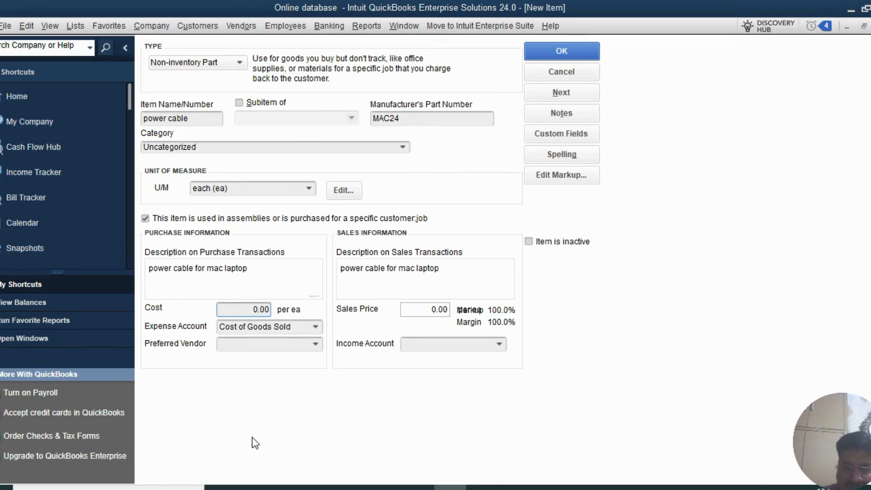
key(BackSpace)
key(BackSpace)
key(BackSpace)
key(BackSpace)
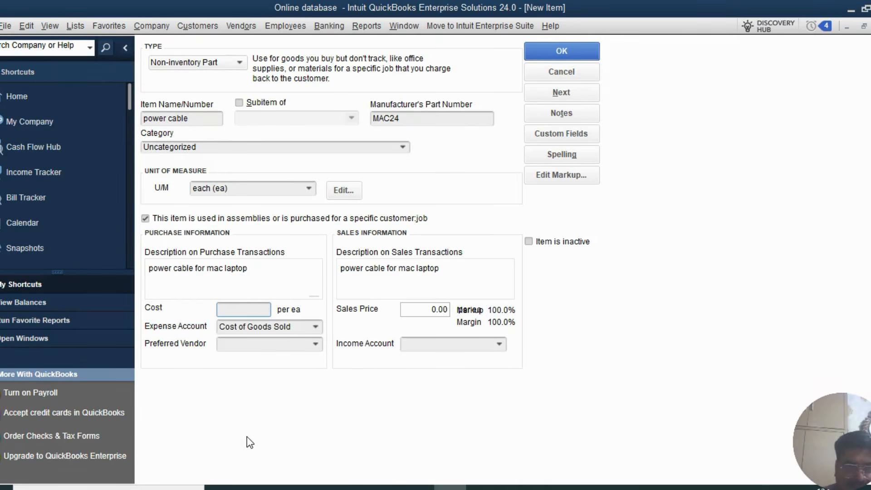
text(50)
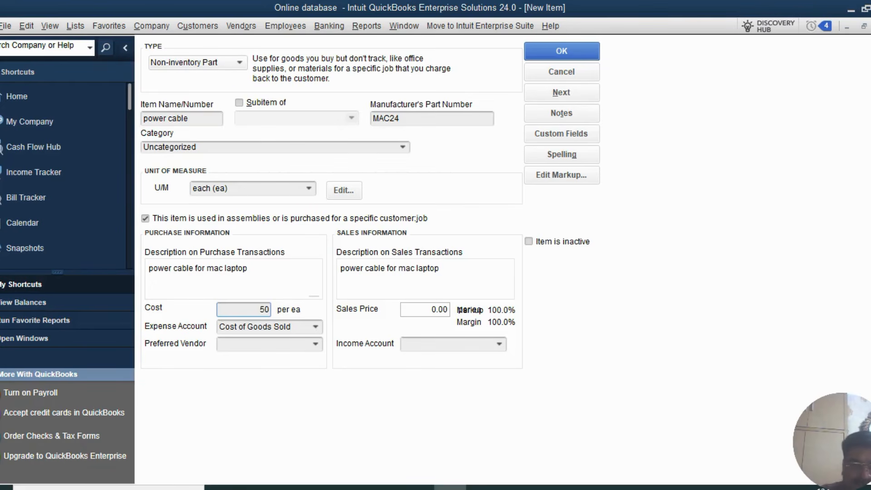
key(Tab)
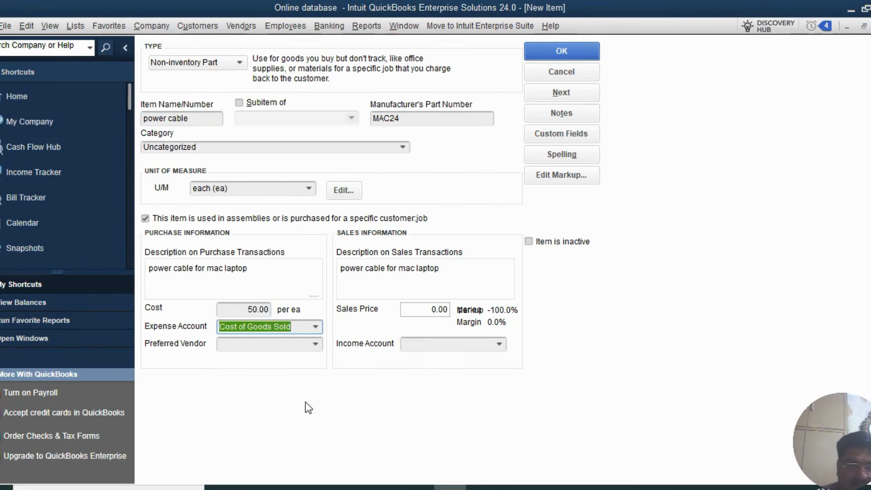
- Choose C.U. Electric as the preferred vendor
click(315, 346)
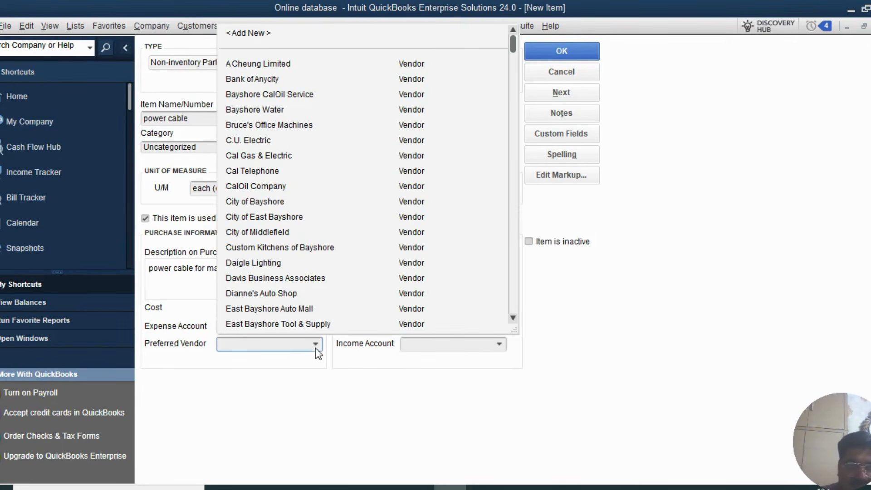
click(270, 203)
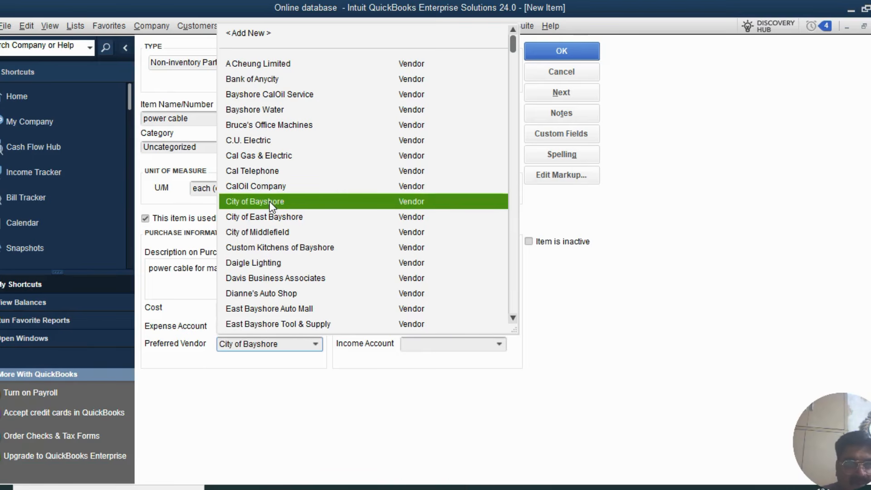
click(265, 141)
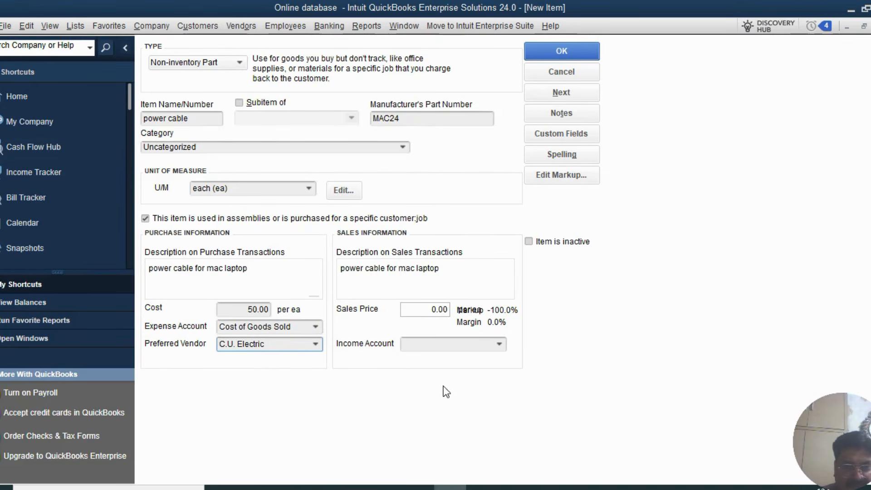
- Set the sales price to 70.00
click(425, 310)
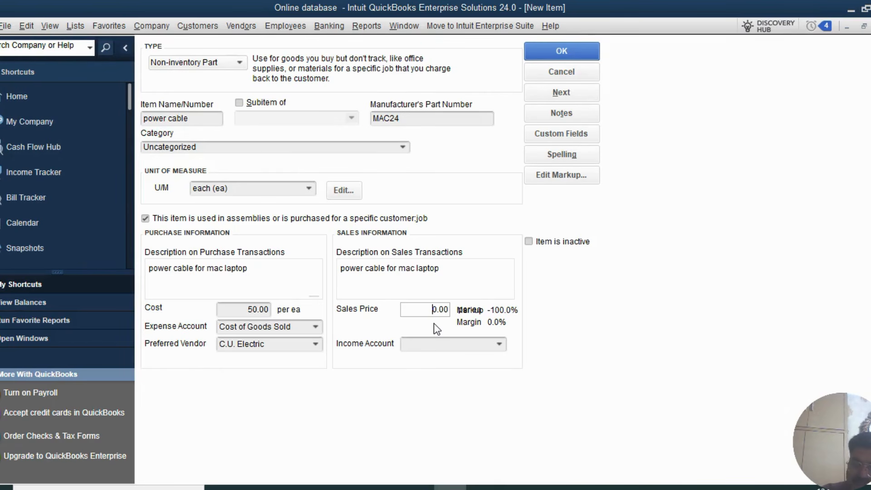
text(70)
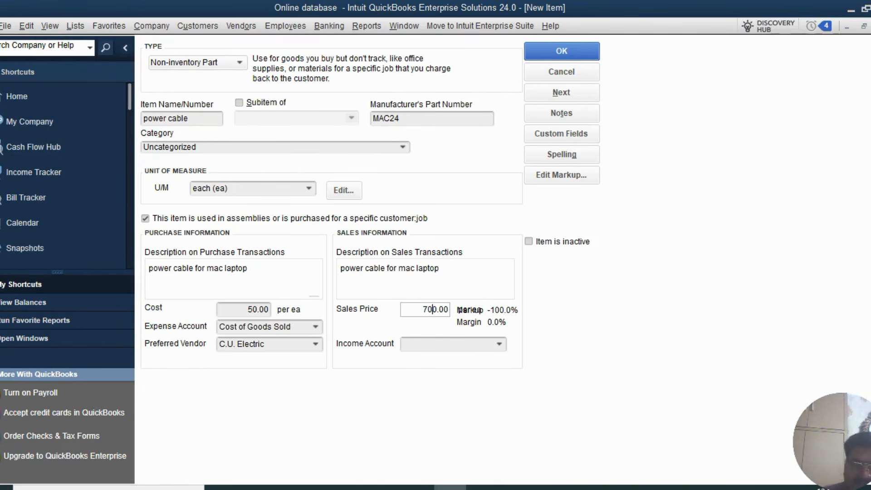
key(BackSpace)
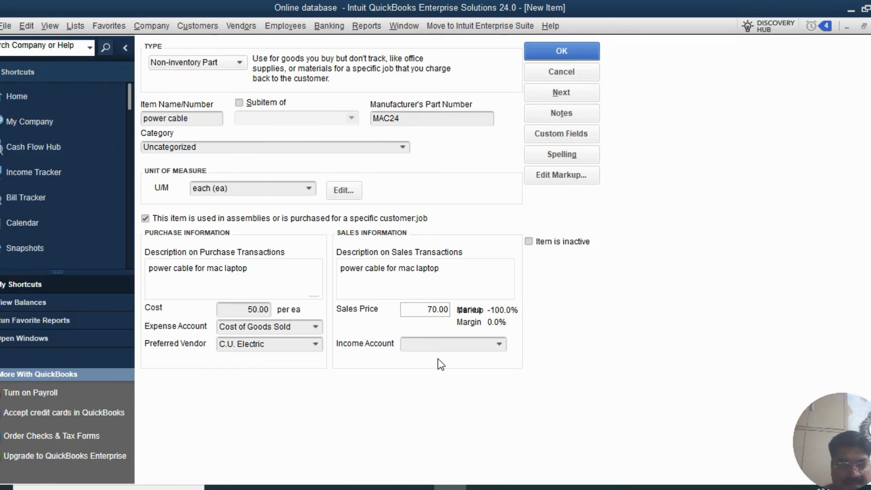
key(Tab)
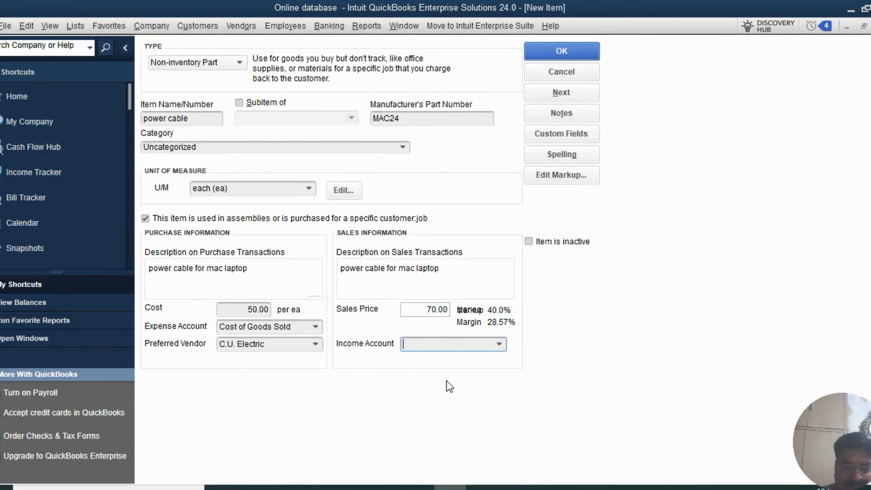
- Set the income account to Construction Income:Materials Income and save the power cable item
click(499, 347)
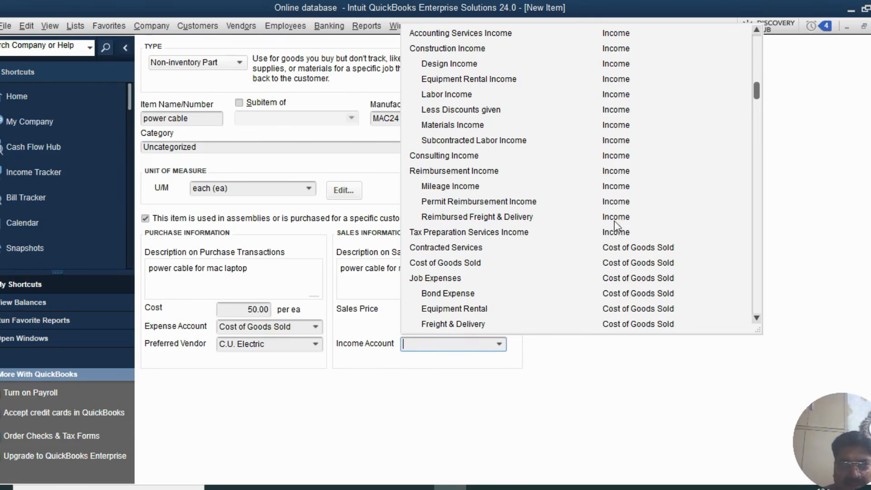
scroll(583, 232, up, 3)
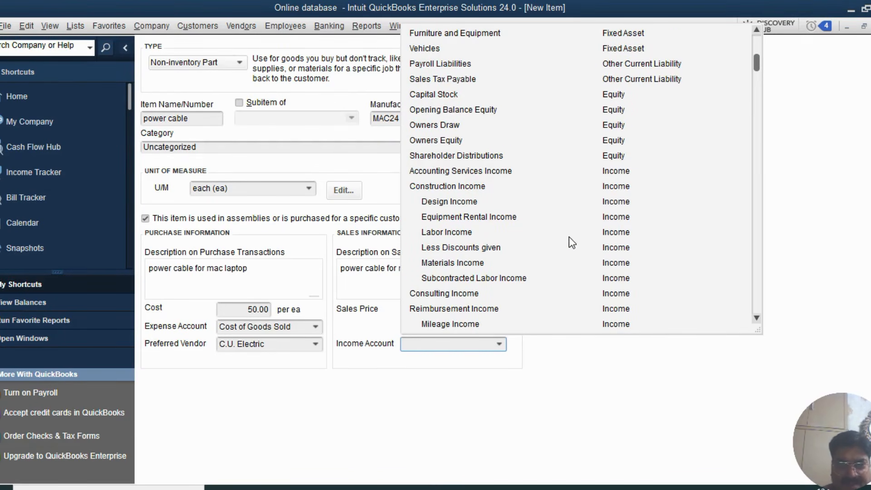
scroll(572, 243, down, 1)
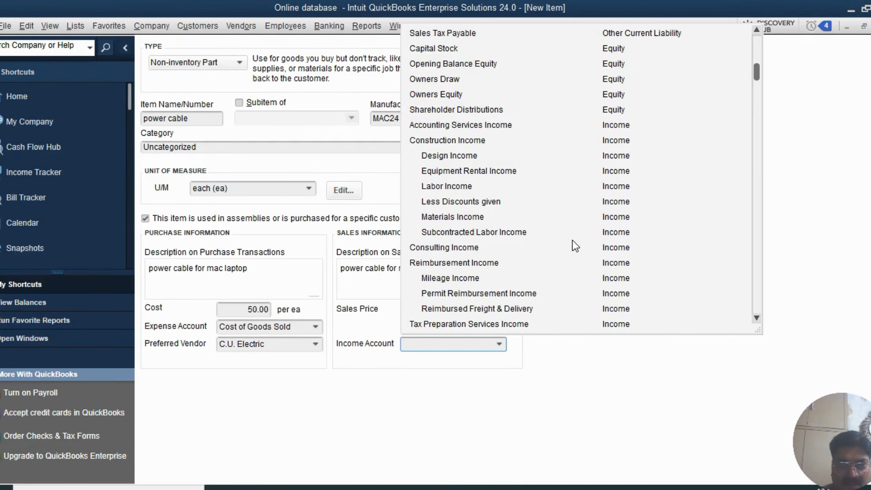
click(469, 216)
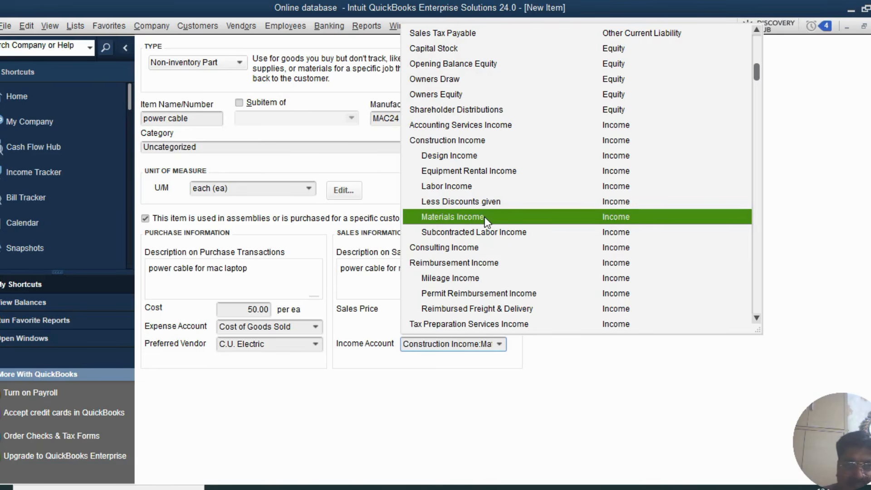
click(481, 219)
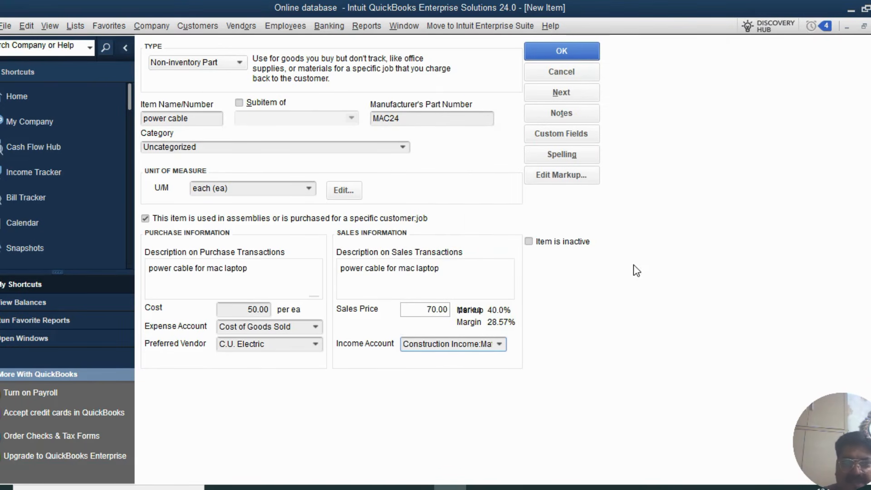
click(546, 53)
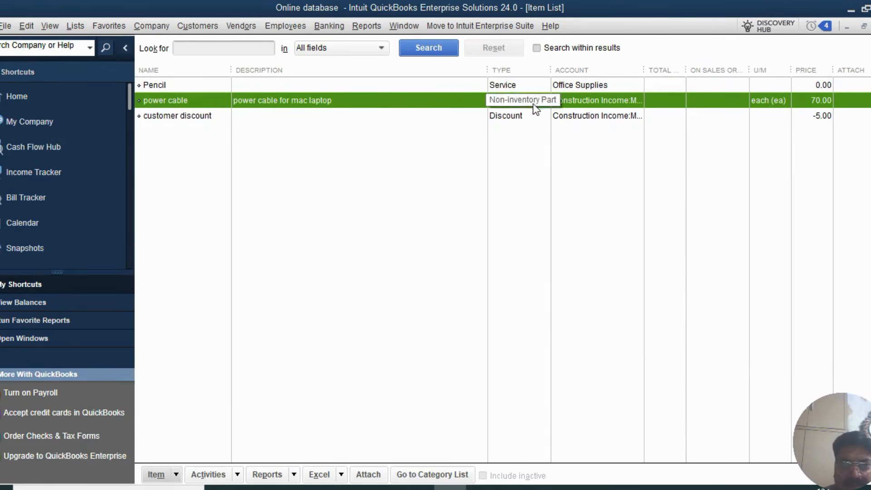
- Widen the TYPE, ACCOUNT and U/M columns of the Item List
drag(550, 69, 584, 70)
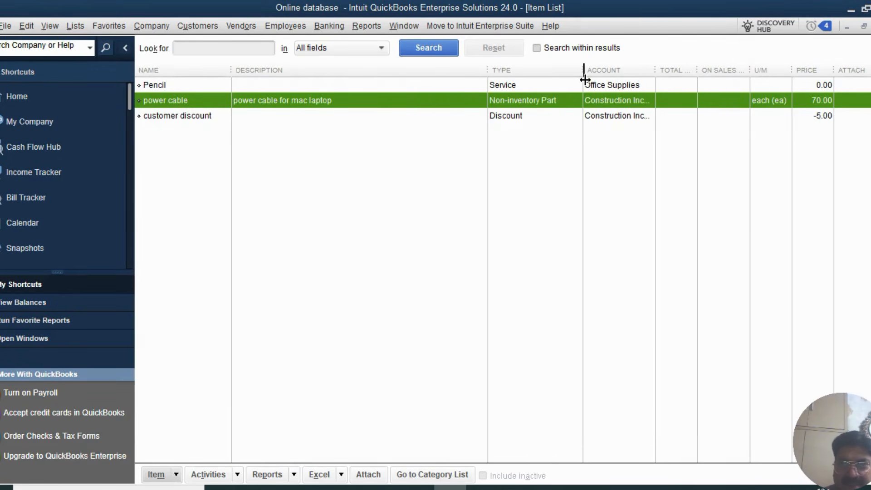
drag(661, 70, 710, 70)
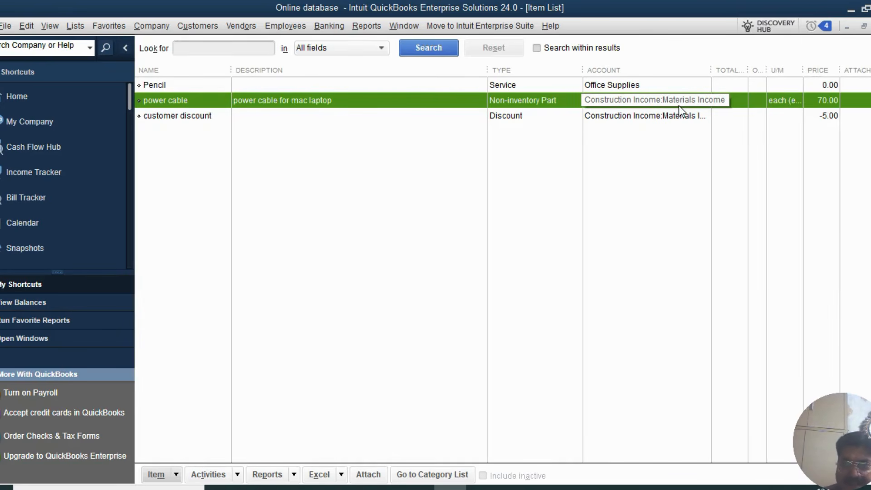
drag(802, 70, 854, 71)
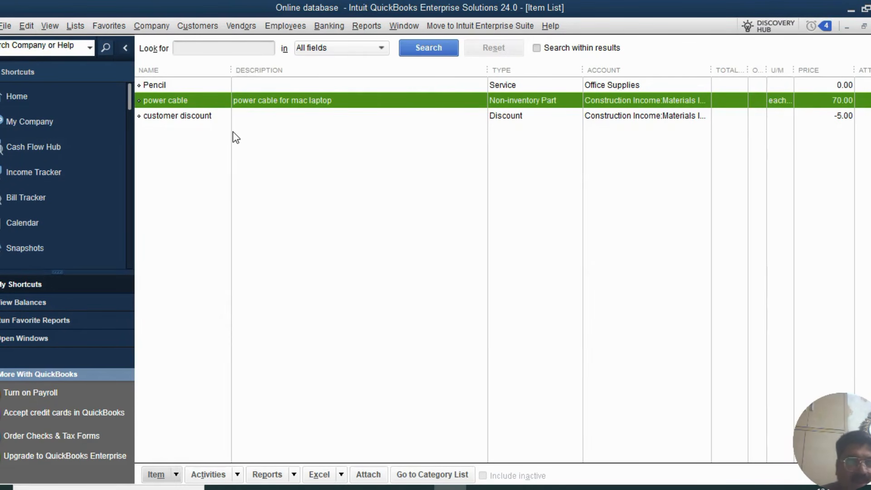
click(197, 26)
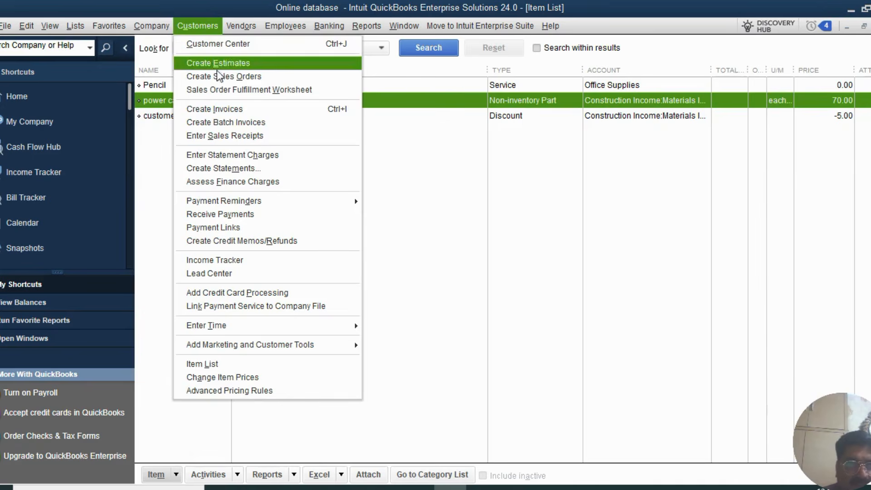
click(224, 111)
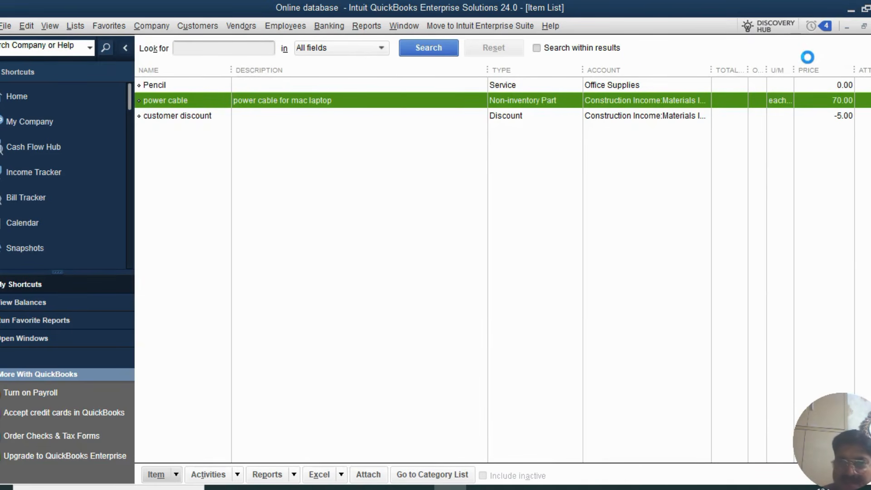
key(ctrl+i)
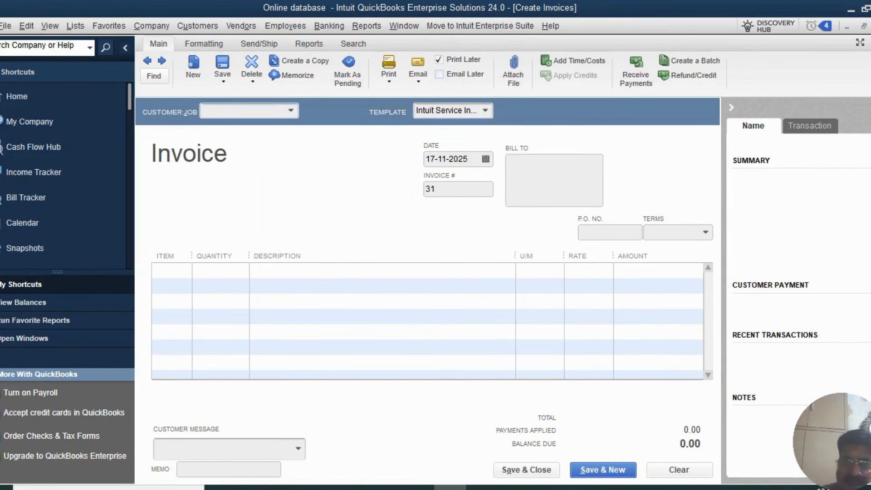
key(Escape)
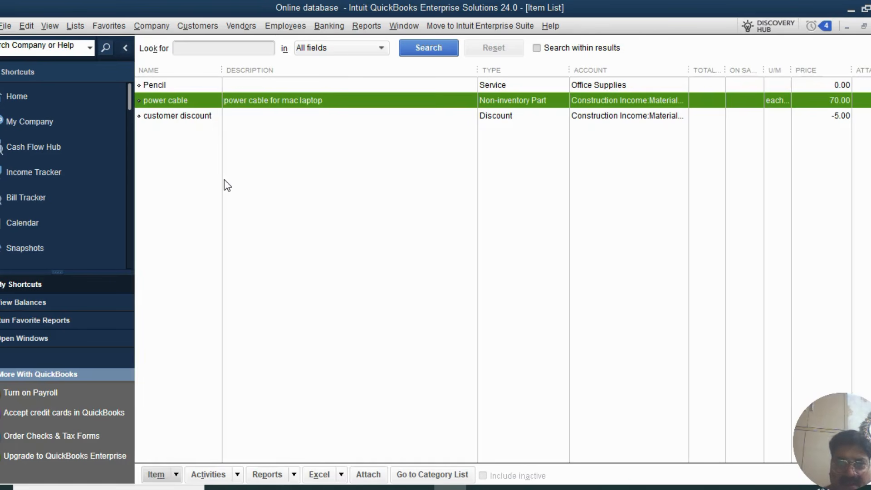
click(32, 26)
click(78, 309)
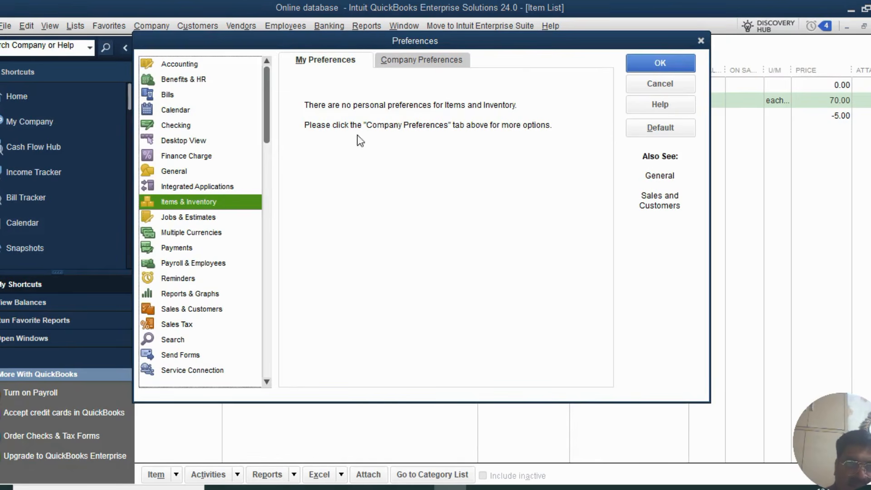
click(417, 63)
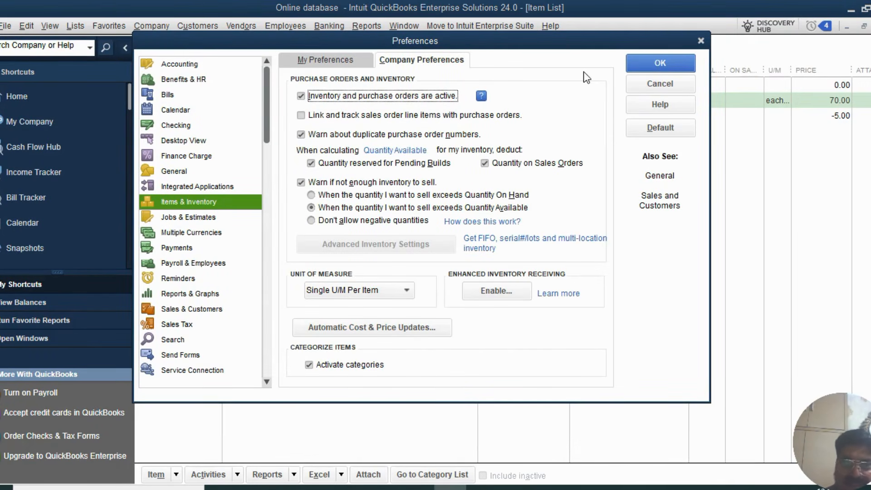
click(640, 87)
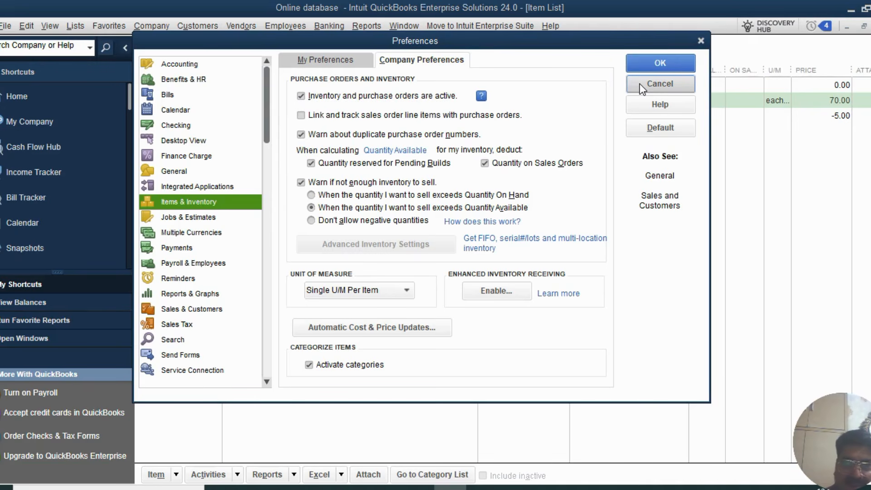